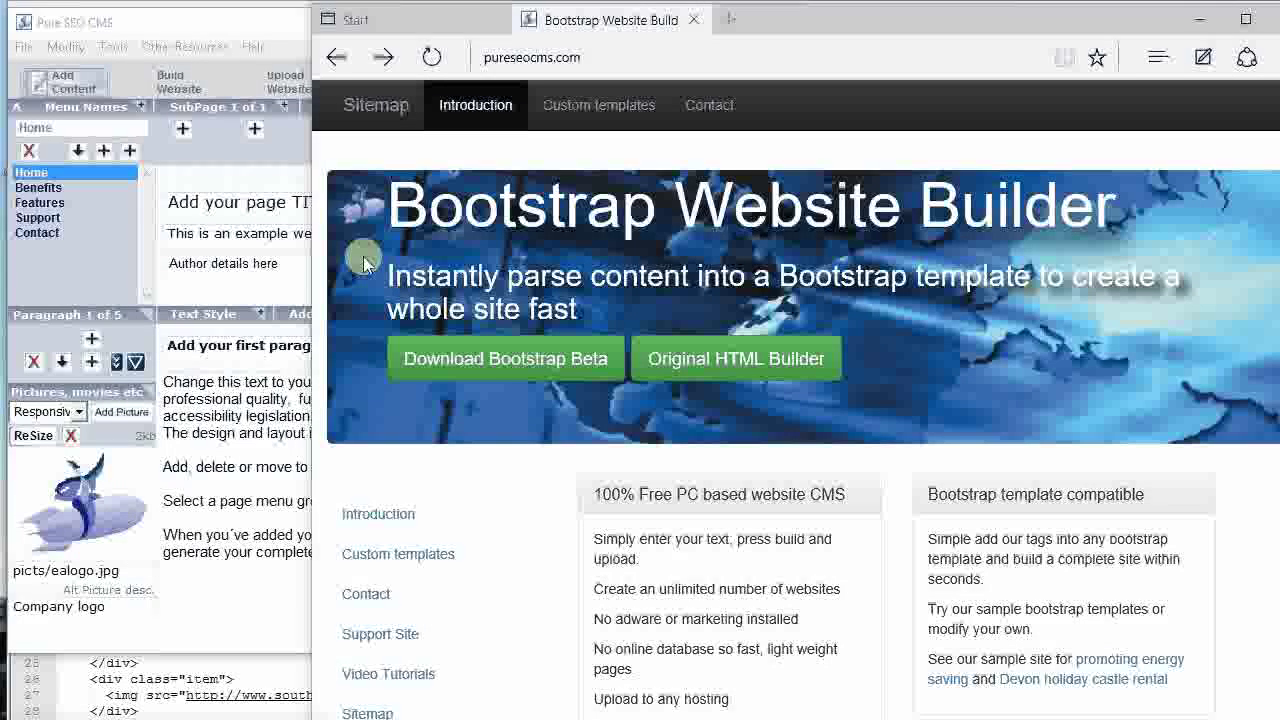
Step: Bring the Pure SEO CMS editor window in front of Microsoft Edge
left_click(195, 24)
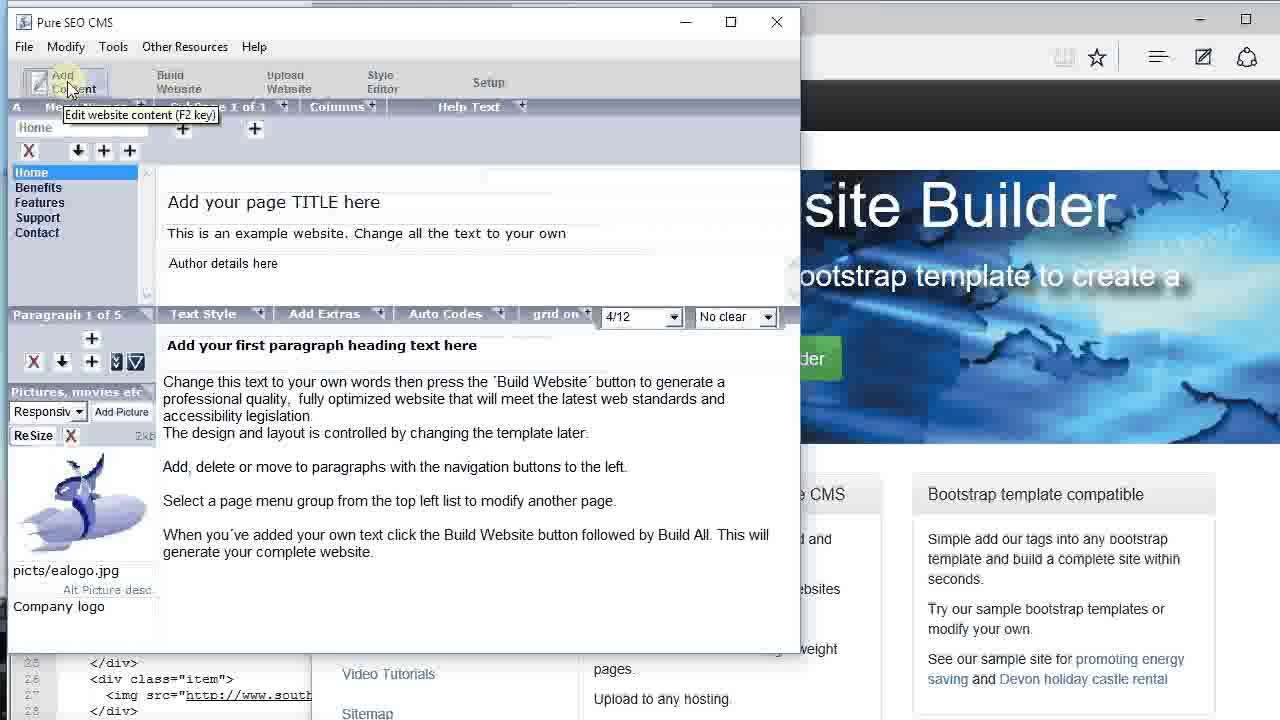
Step: Change the Home page title to 'Add your pasdf dddLE here' and advance to Paragraph 3 of 5
left_click(257, 205)
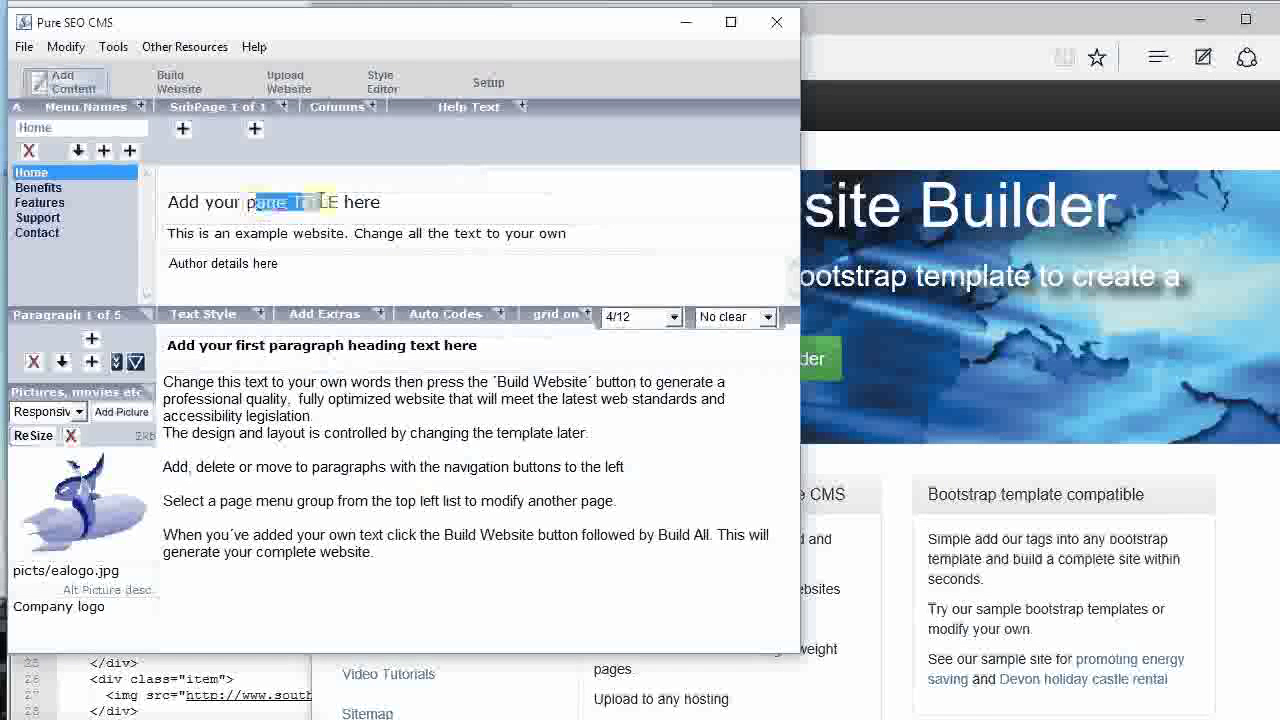
left_click_drag(300, 205, 295, 207)
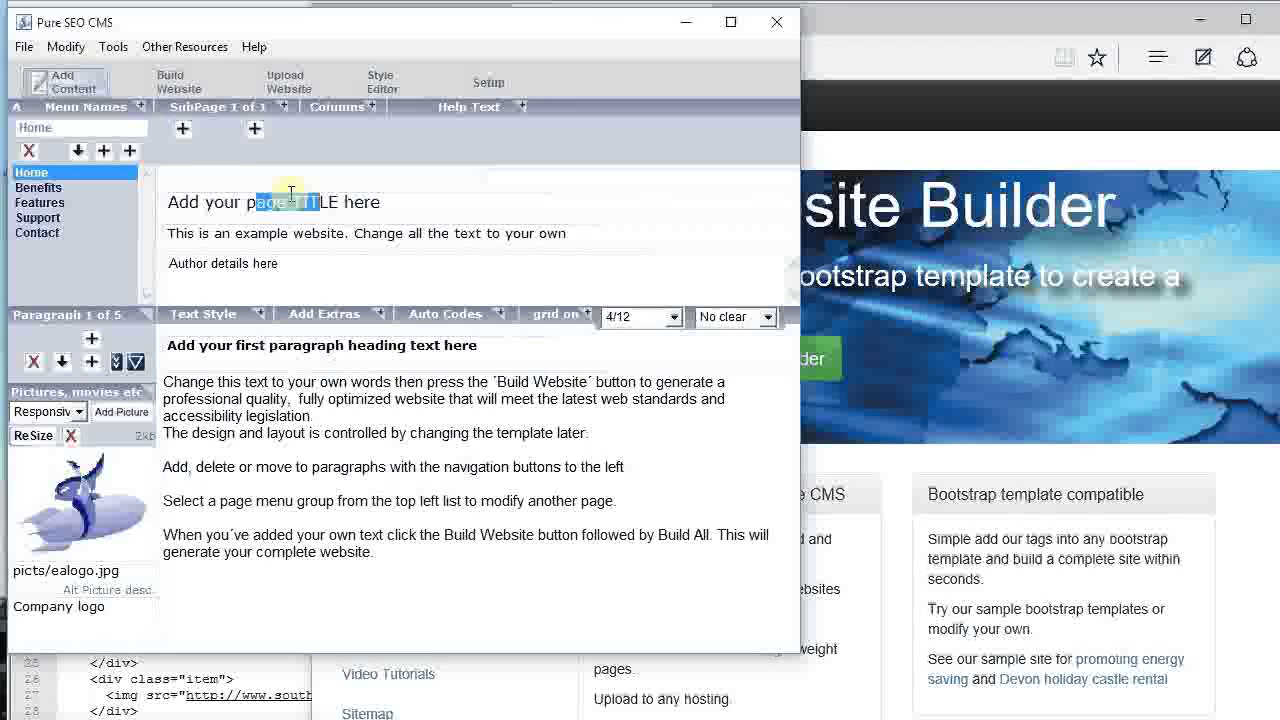
type("asdf dd")
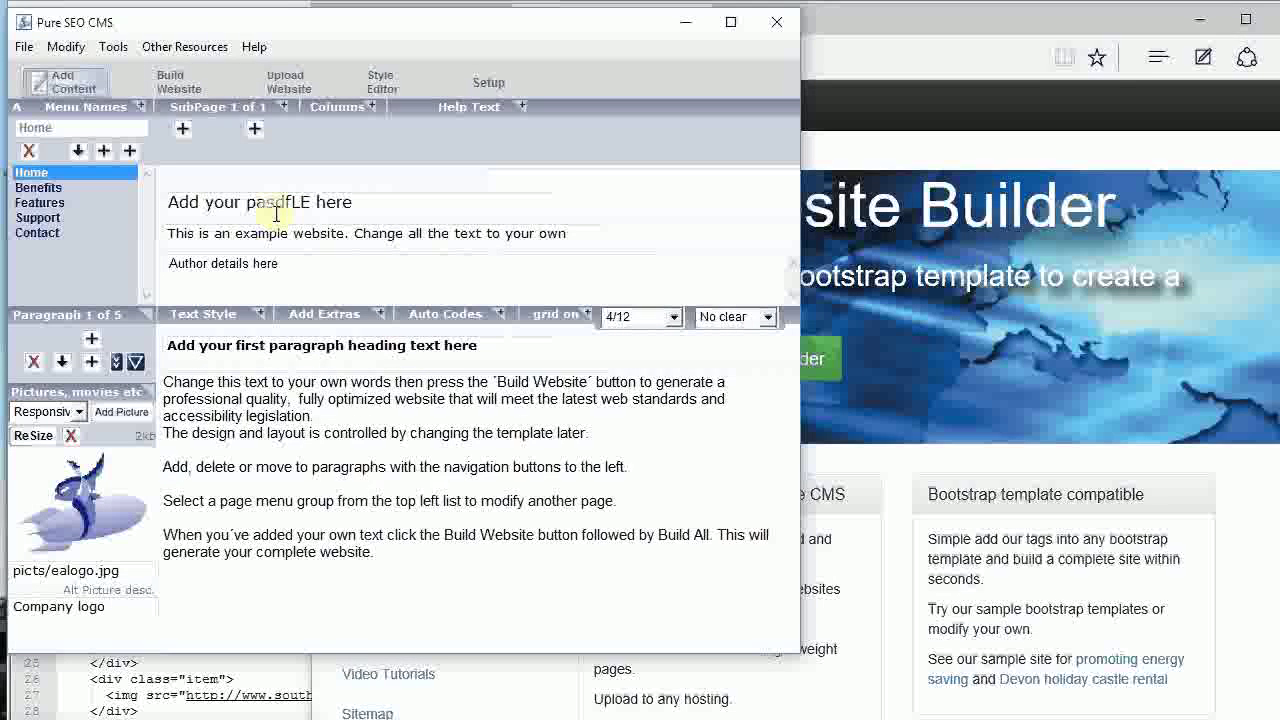
type("d")
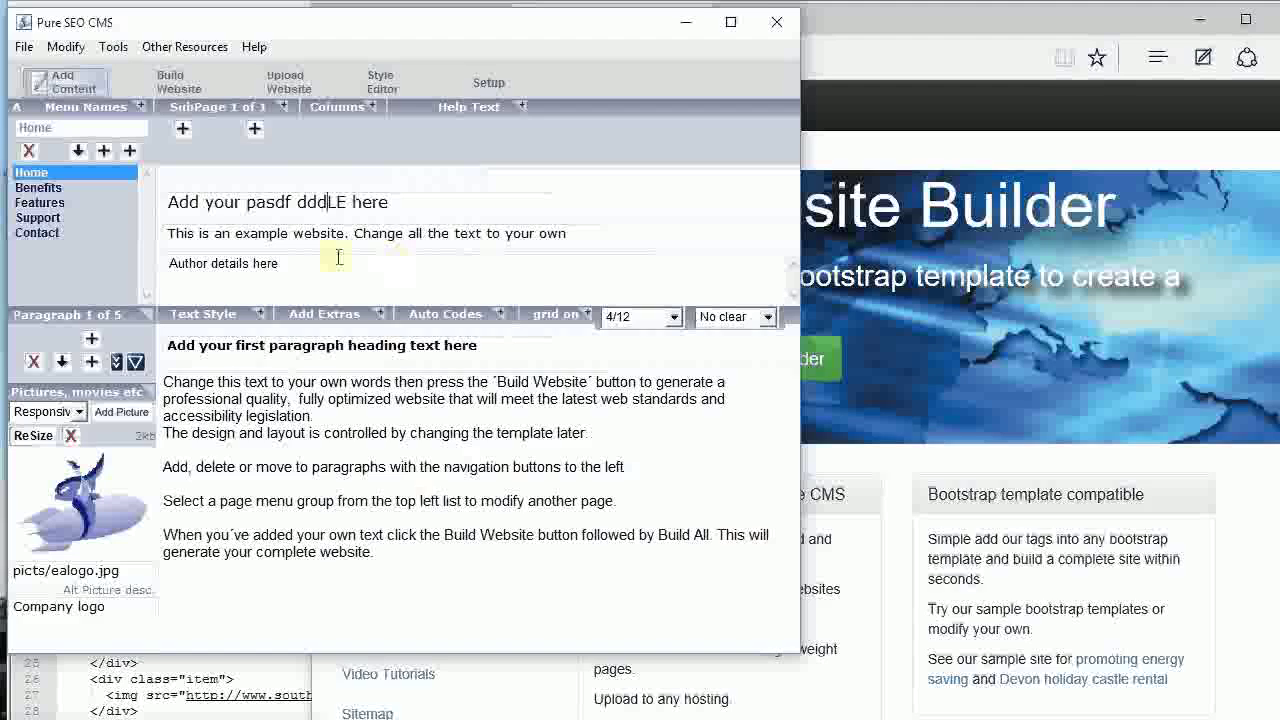
type(".")
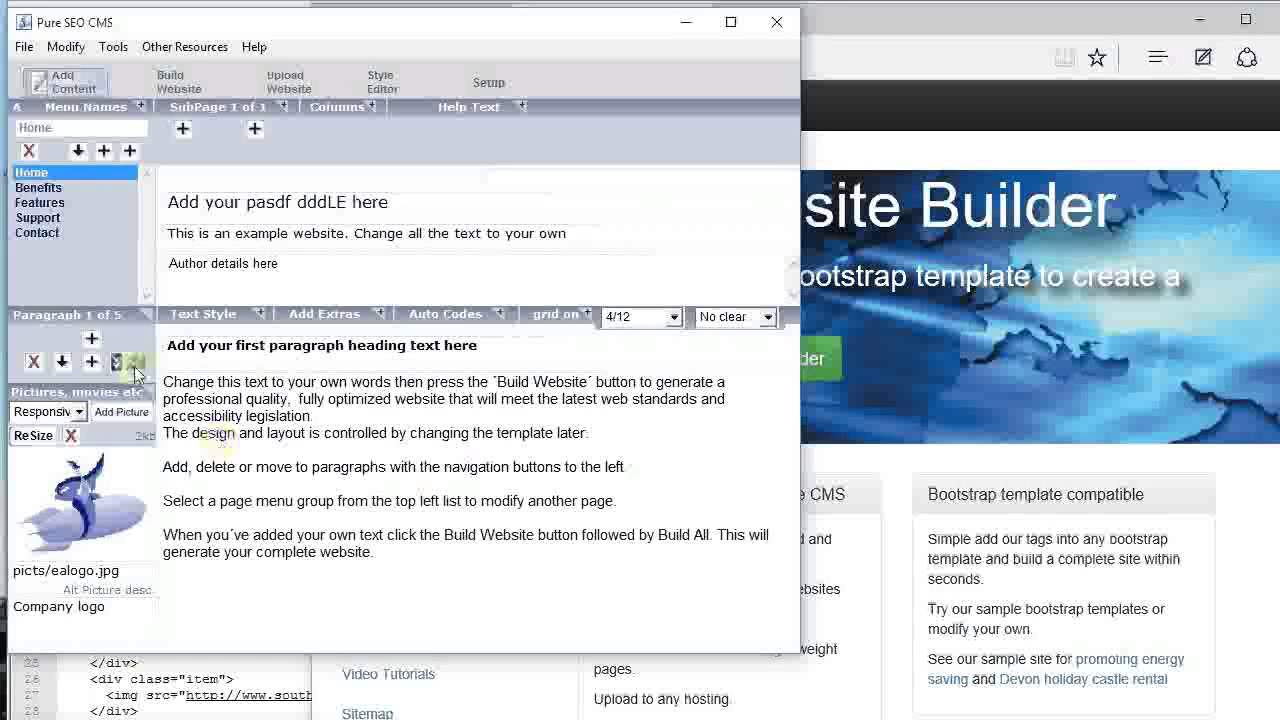
left_click(136, 362)
left_click(137, 366)
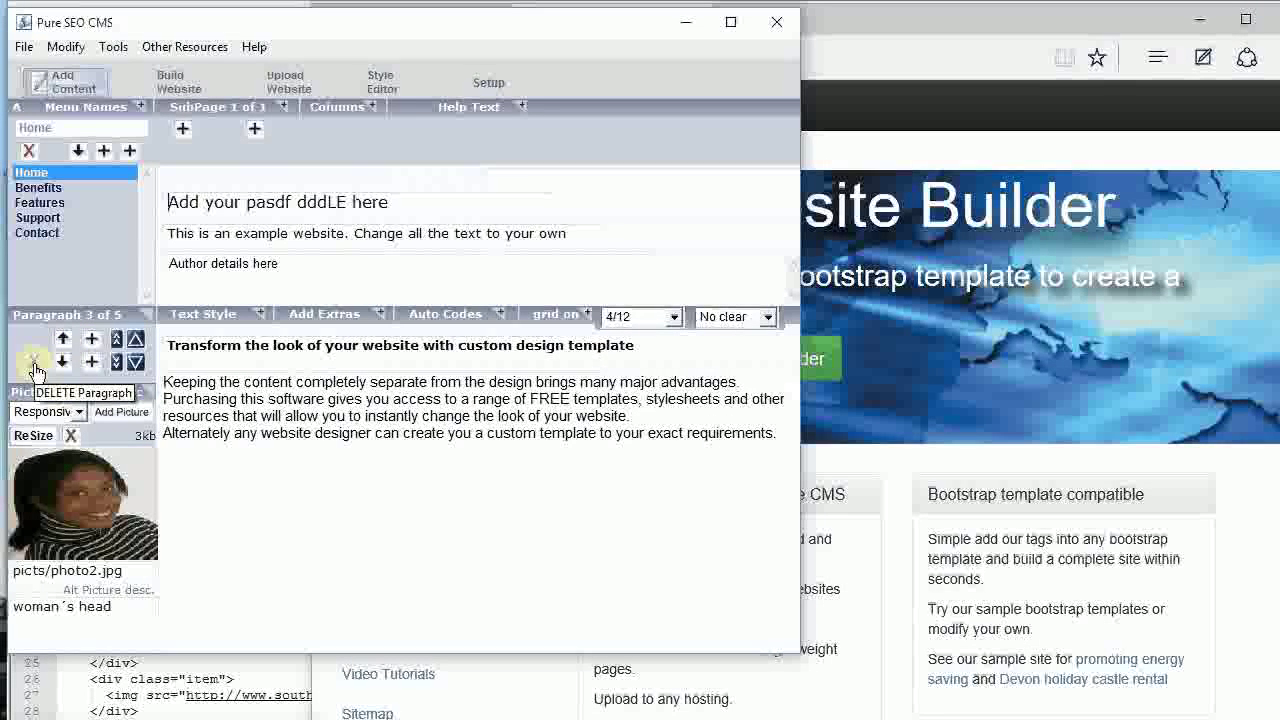
left_click(78, 411)
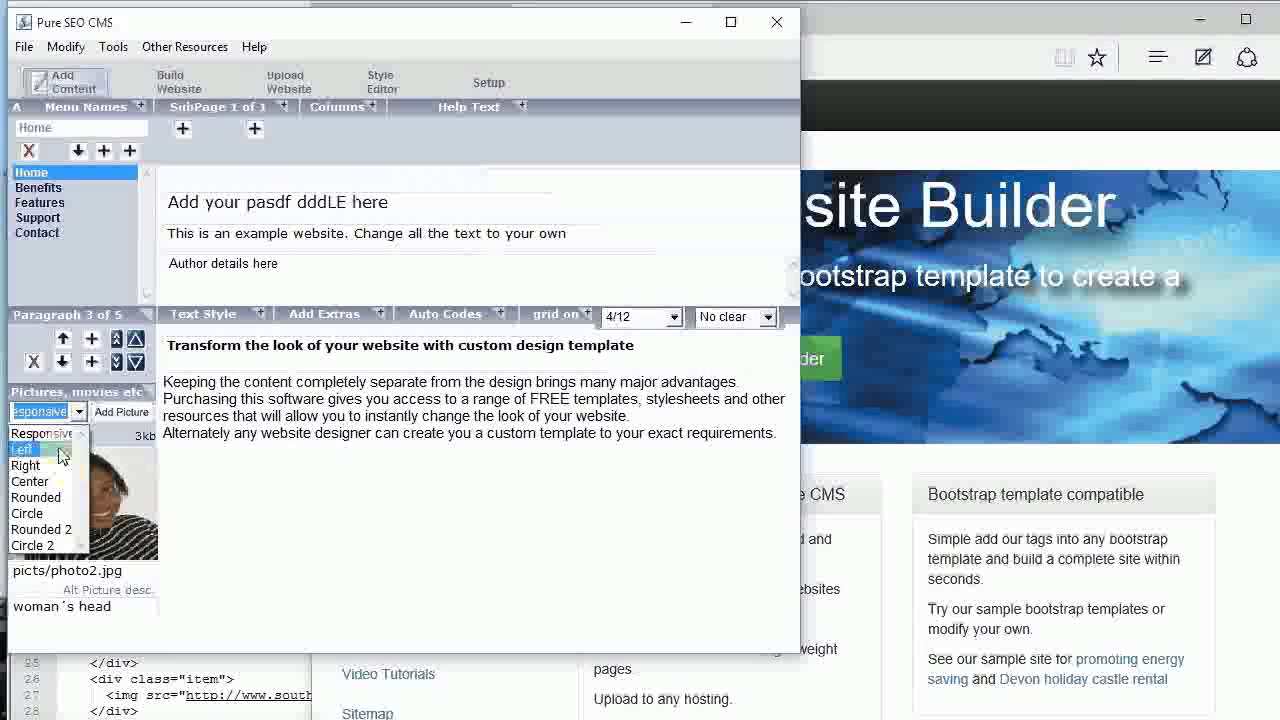
left_click(87, 406)
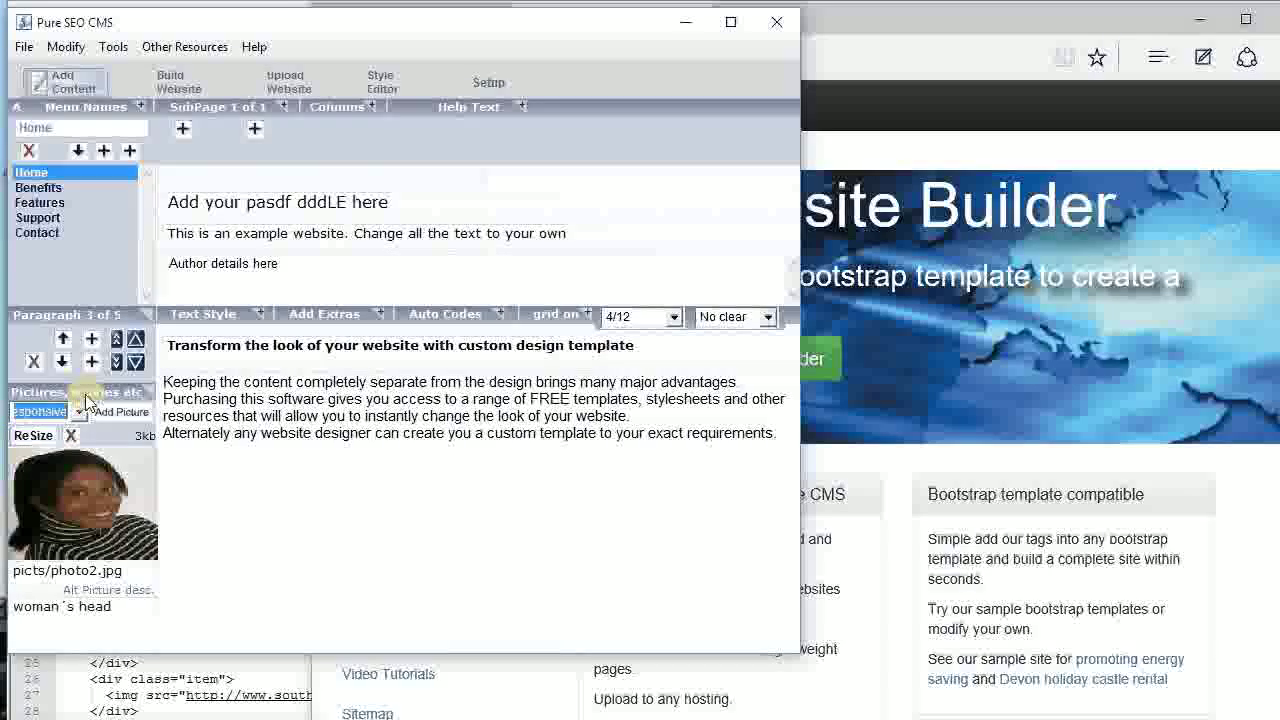
Step: Browse the Features and Benefits page and its SubPage 2, then return to the Home page
left_click(24, 204)
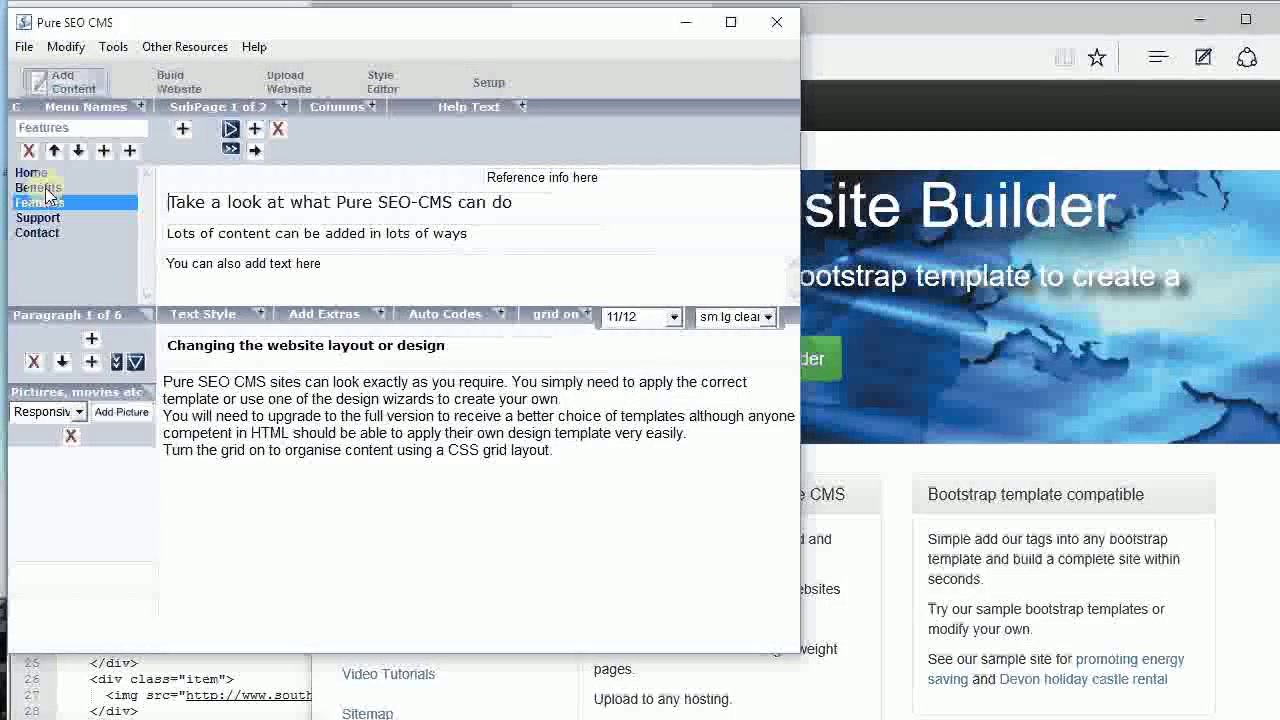
left_click(47, 189)
left_click(57, 127)
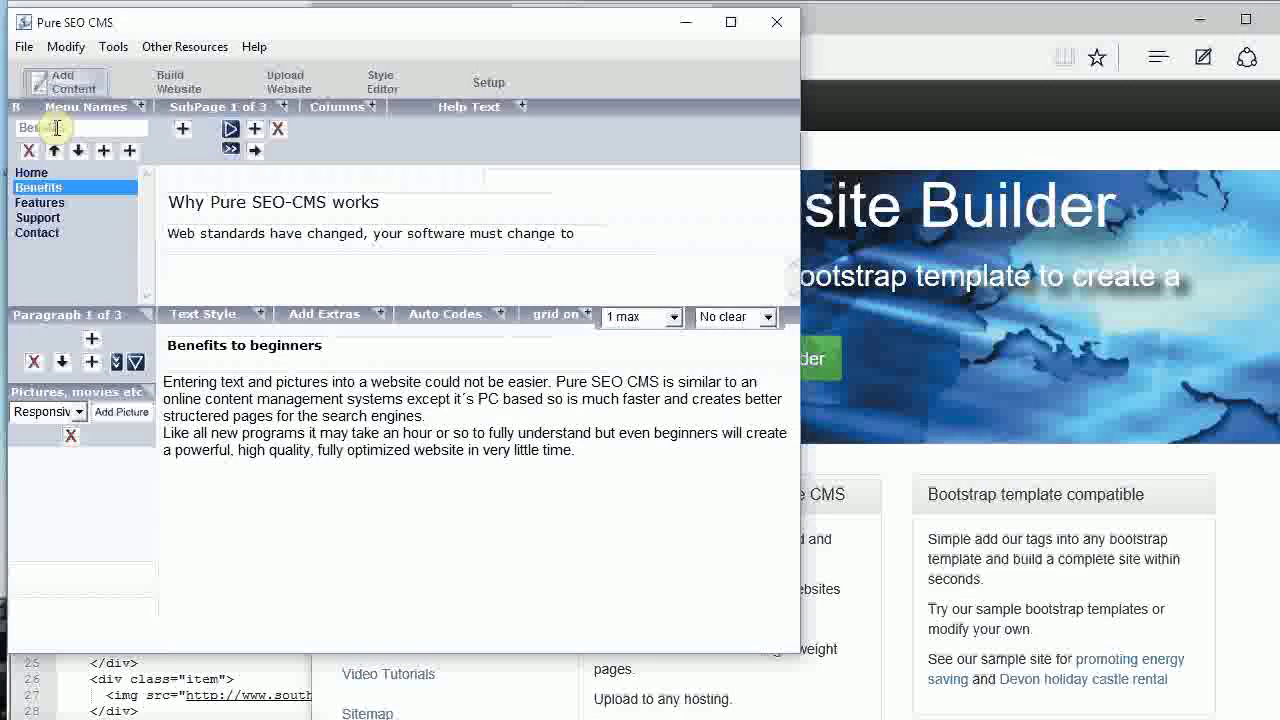
double_click(37, 124)
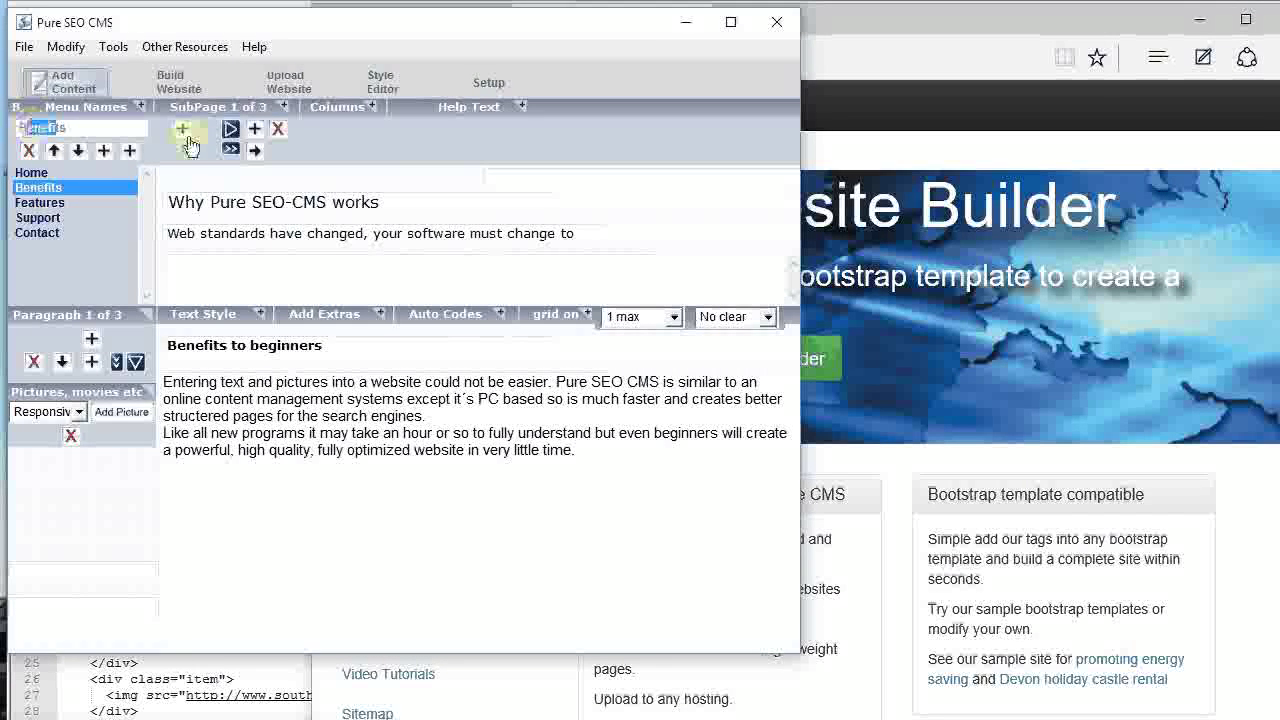
left_click(231, 130)
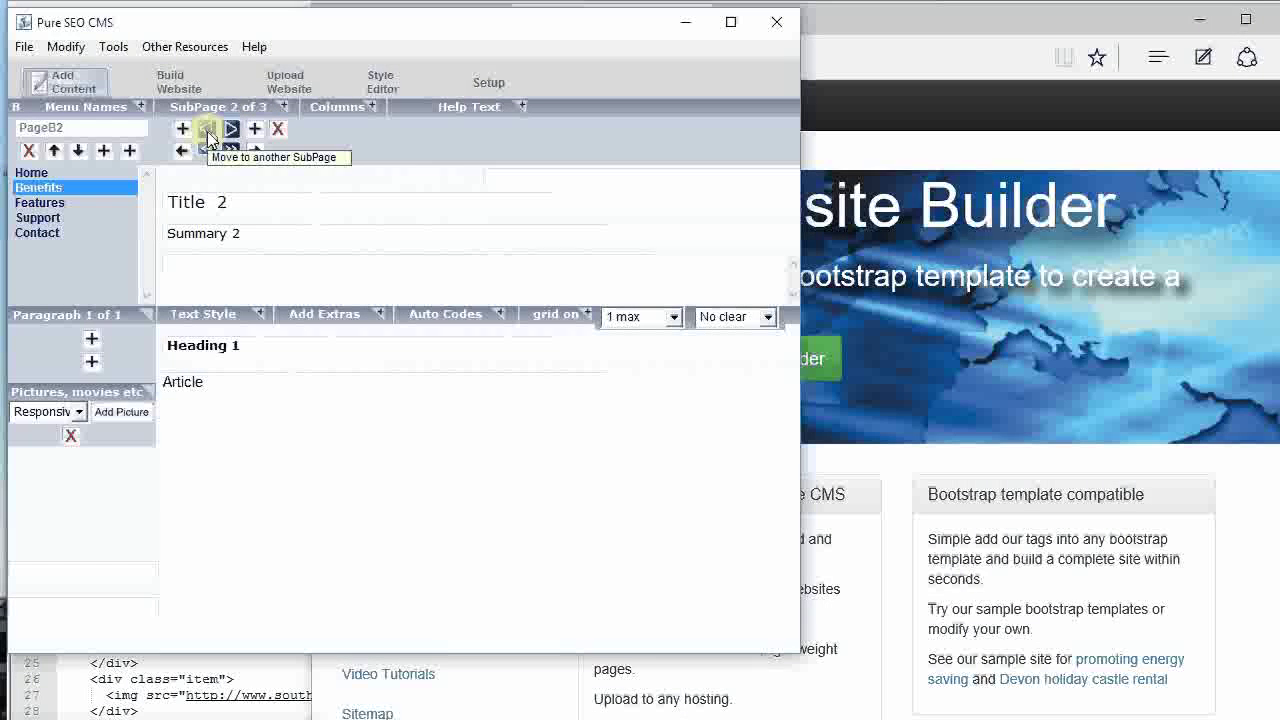
left_click(33, 173)
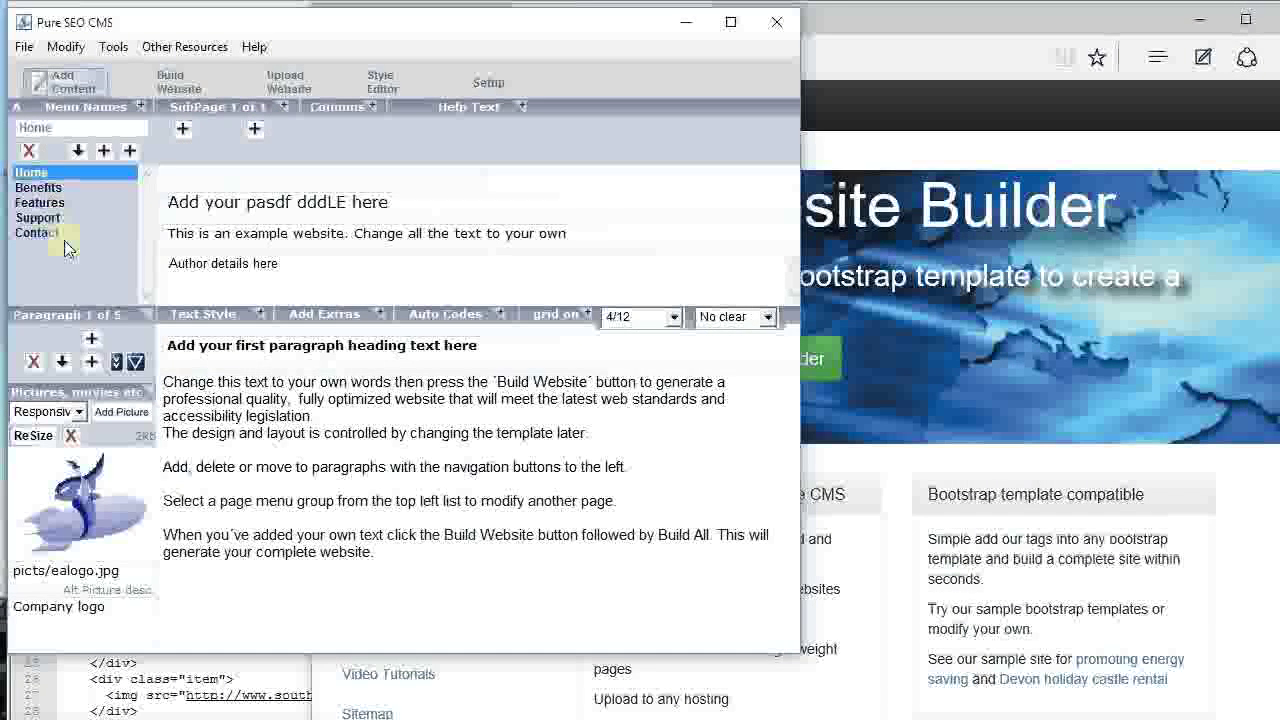
Step: On paragraph 2, set the column count to 12, keeping 4/12 grid width and No clear
left_click(134, 362)
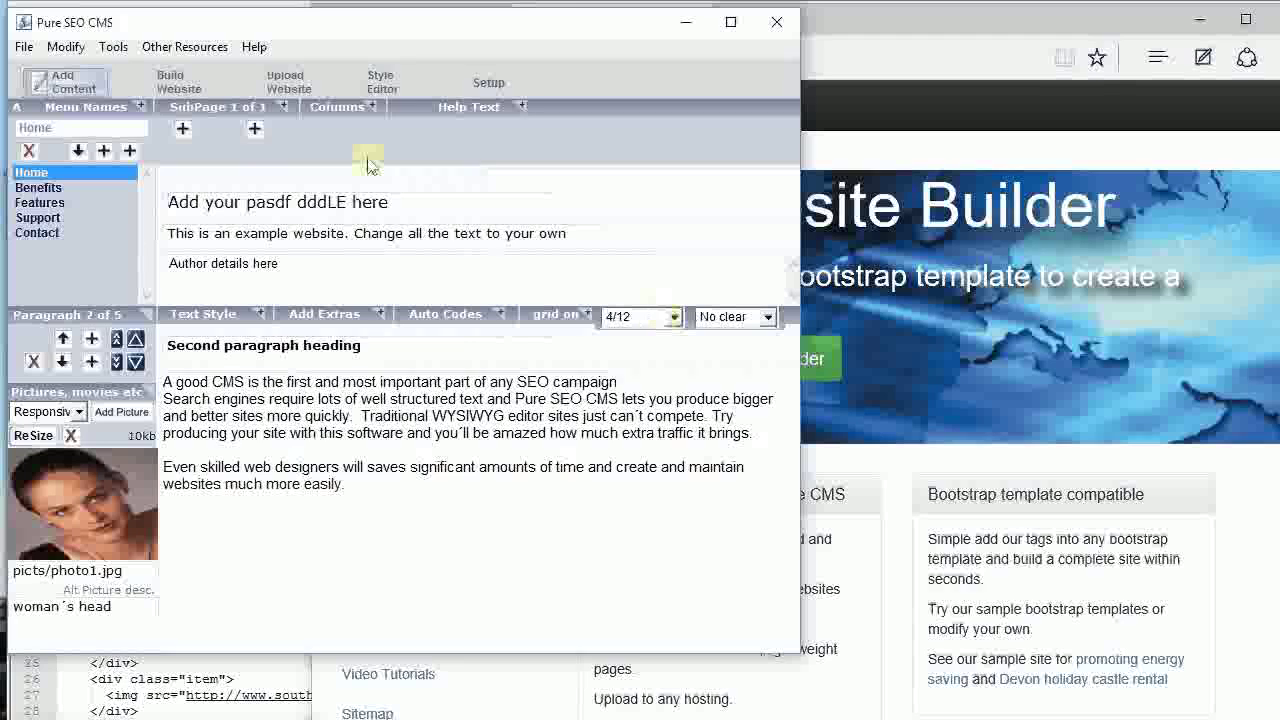
left_click(340, 108)
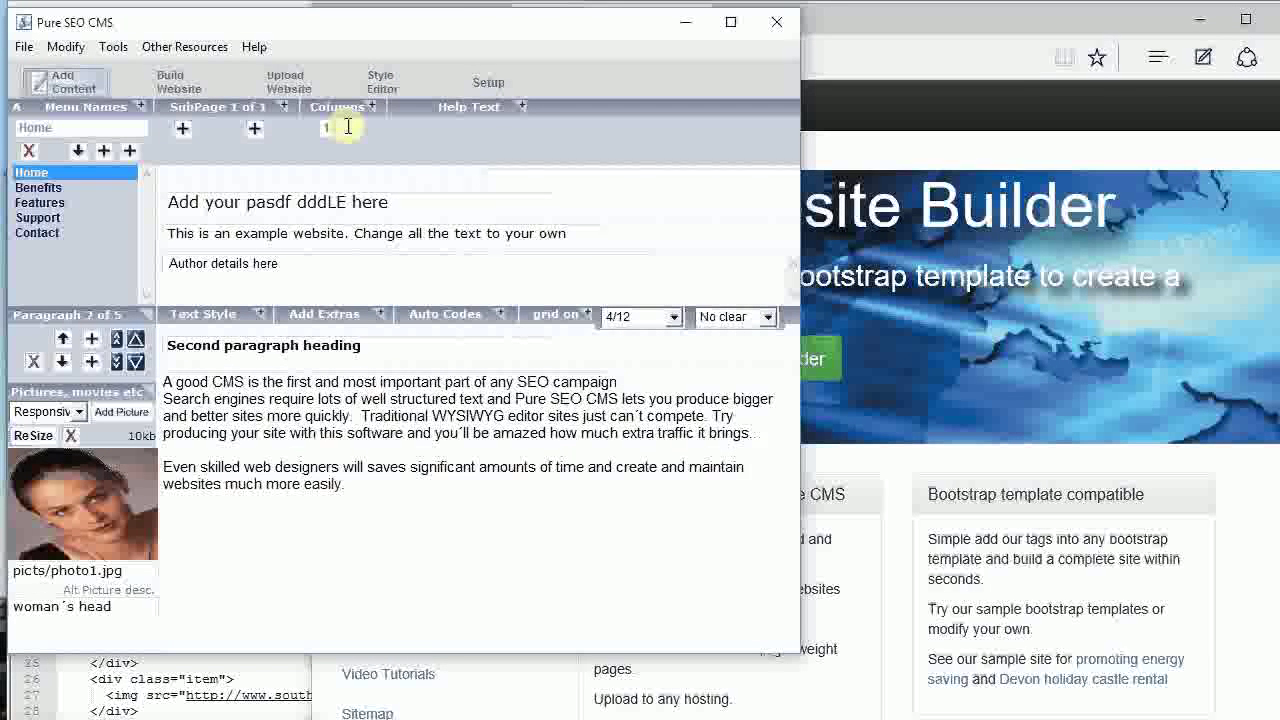
type("2")
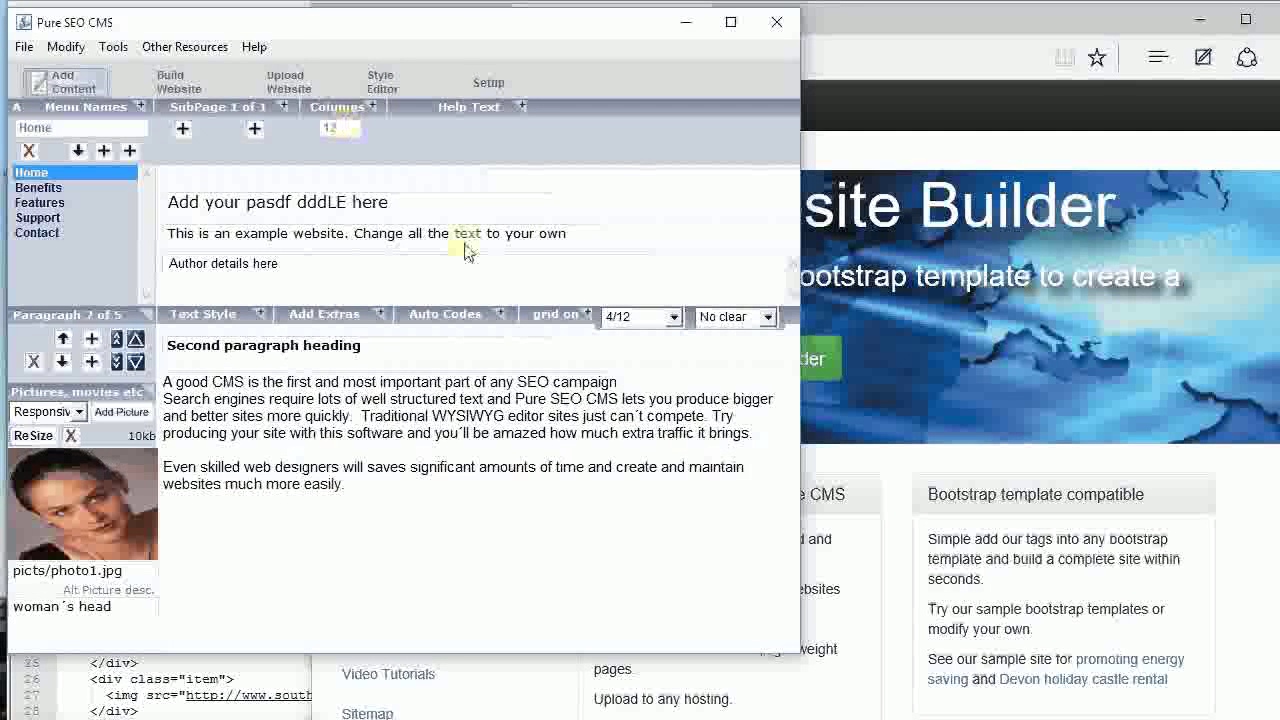
left_click(675, 318)
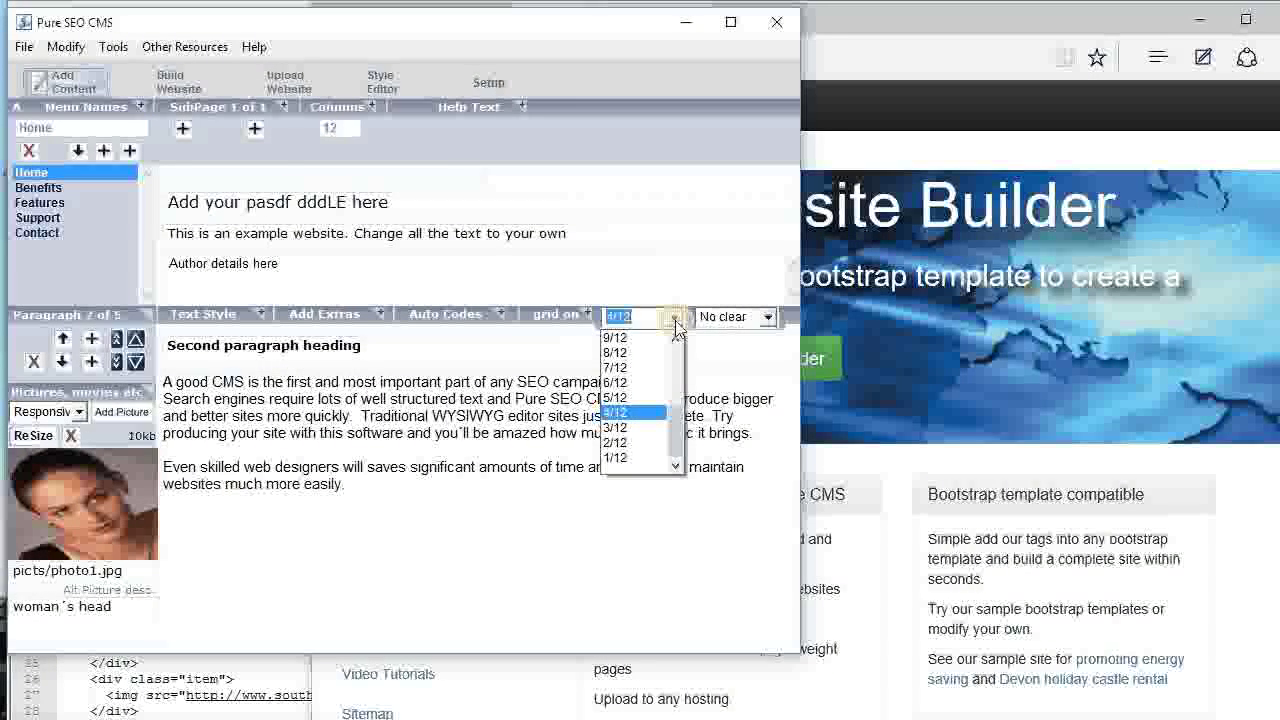
left_click(645, 412)
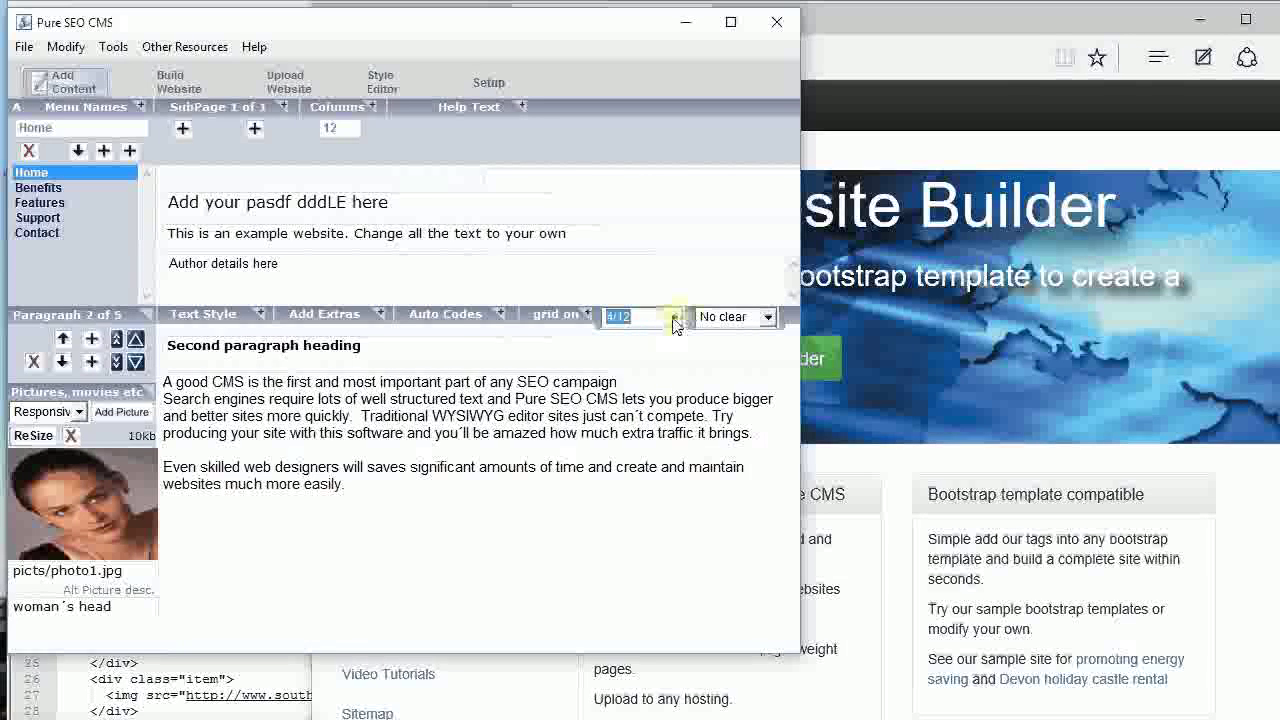
left_click(769, 316)
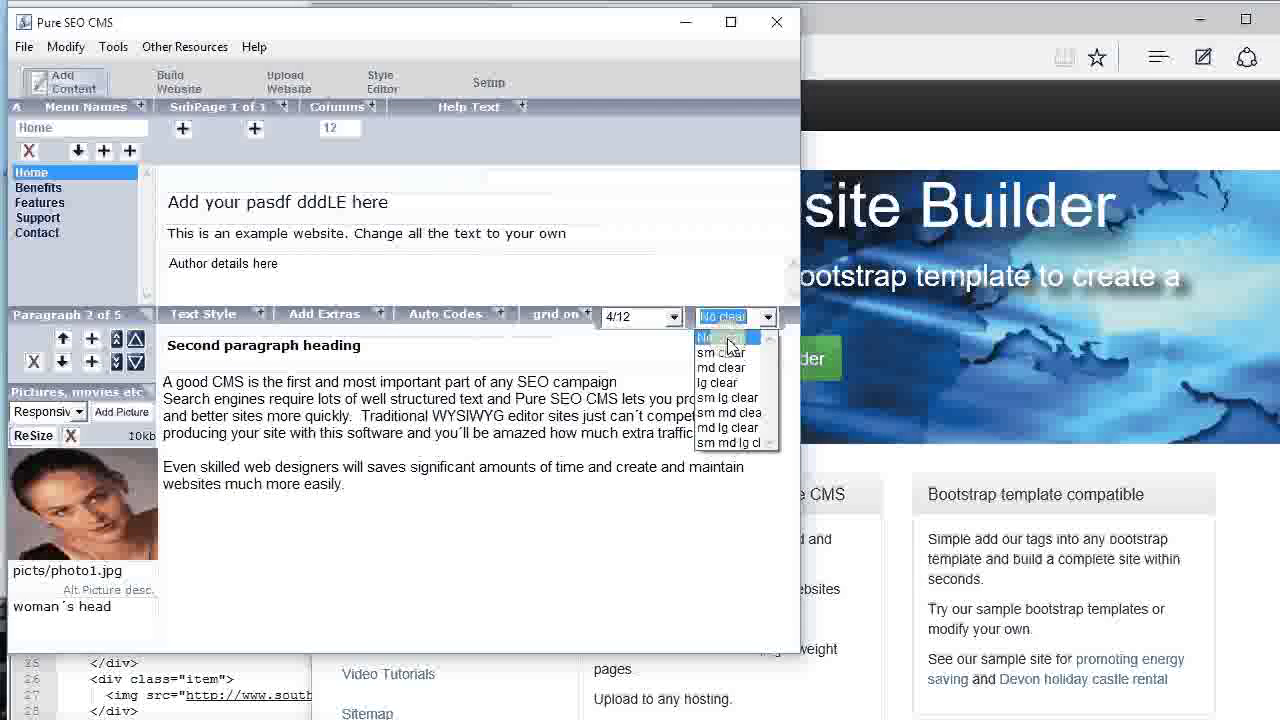
left_click(741, 339)
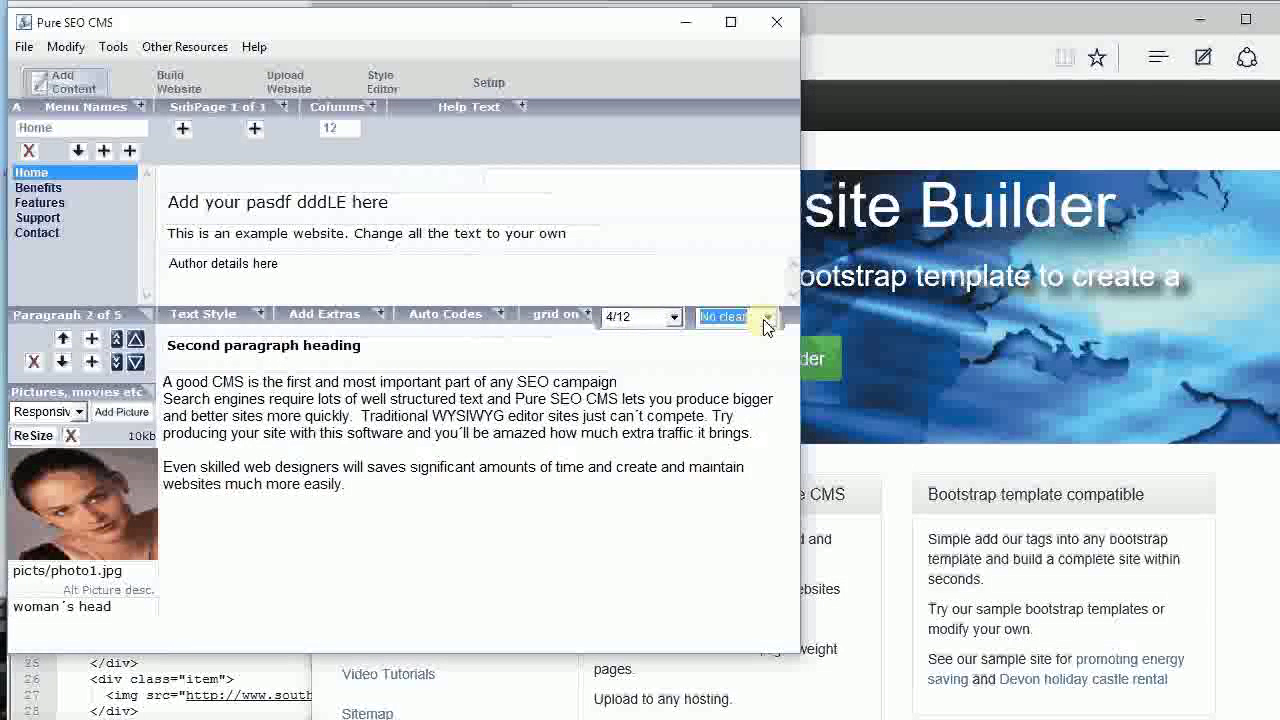
left_click_drag(753, 315, 660, 335)
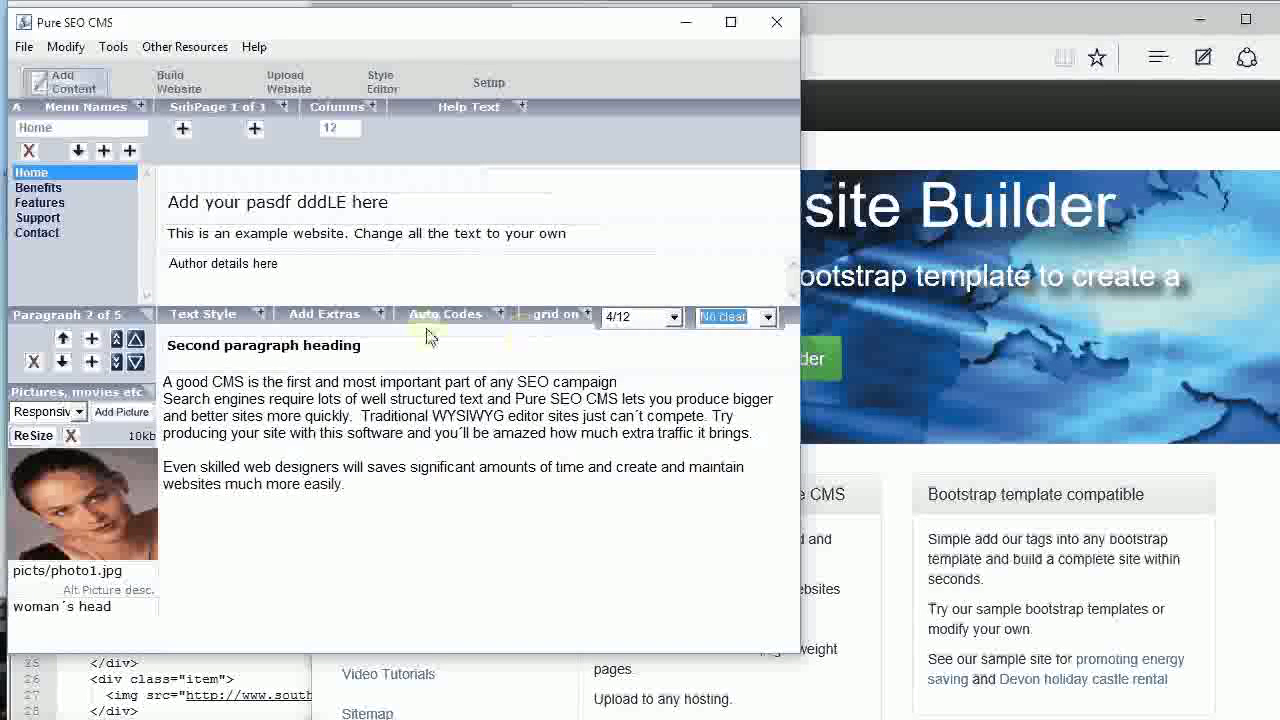
Step: Toggle the paragraph's grid layout off and on, leaving it enabled
left_click(558, 316)
left_click(559, 318)
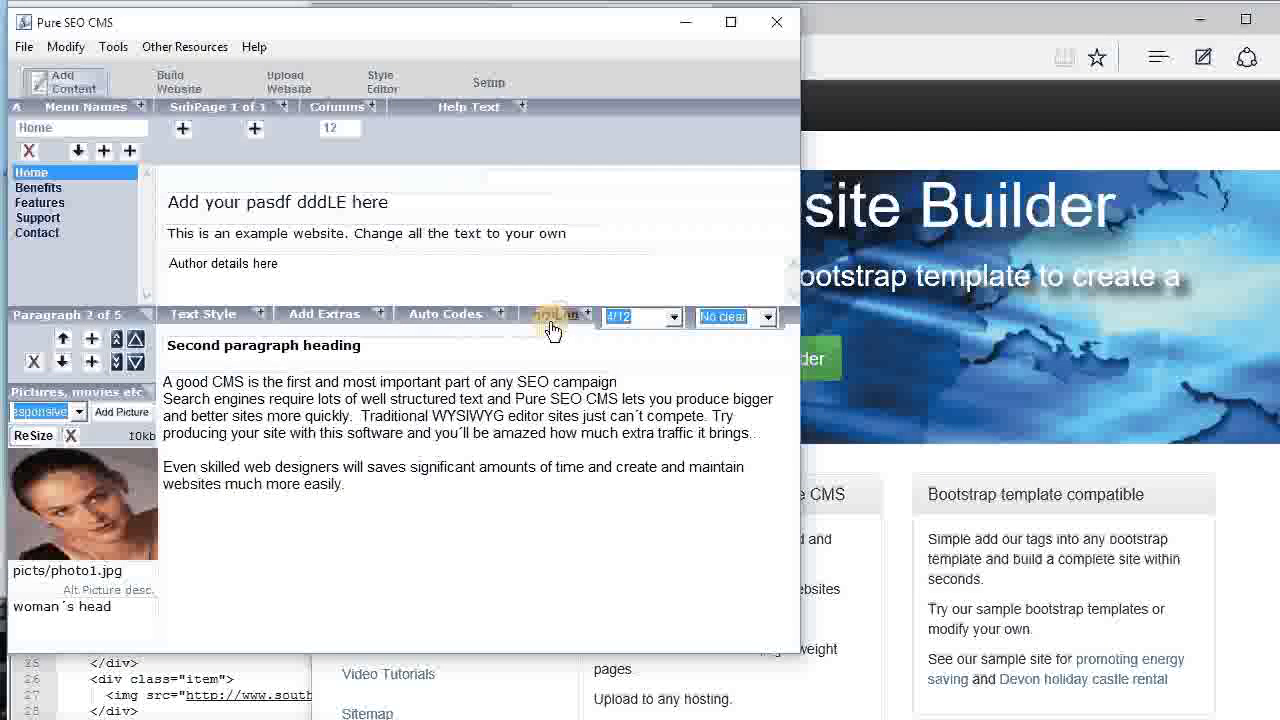
left_click(558, 317)
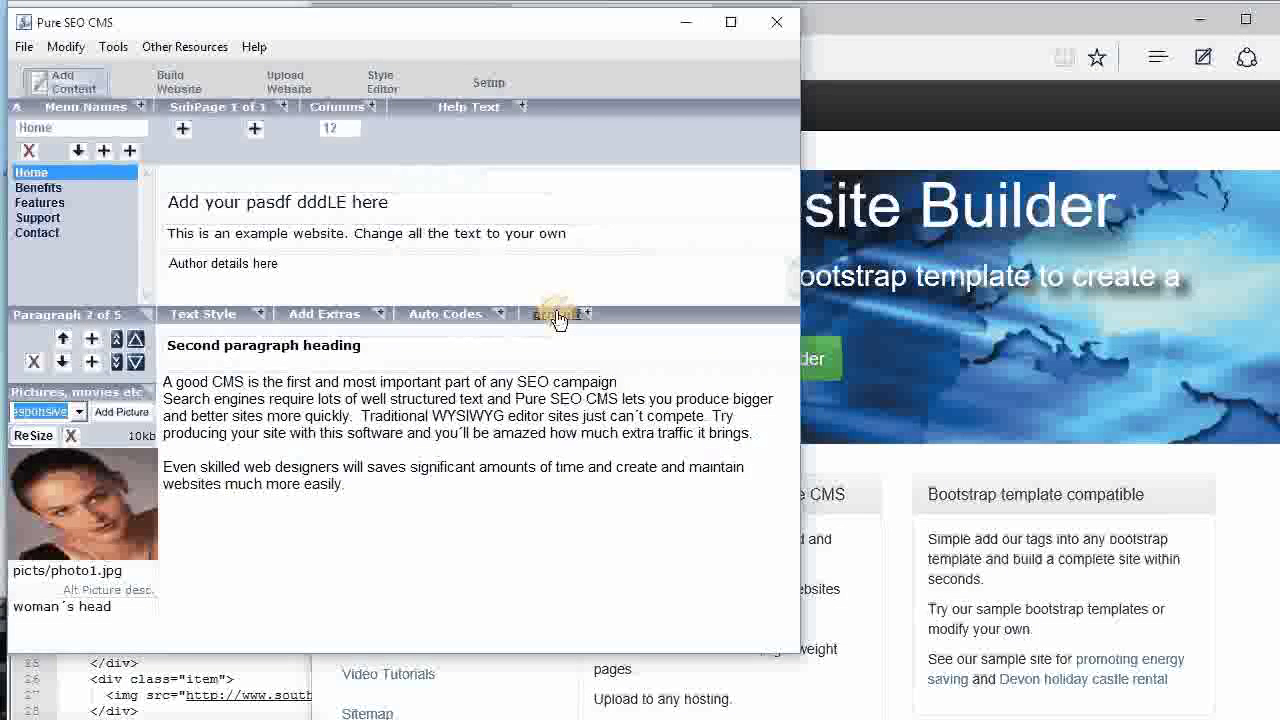
left_click(558, 317)
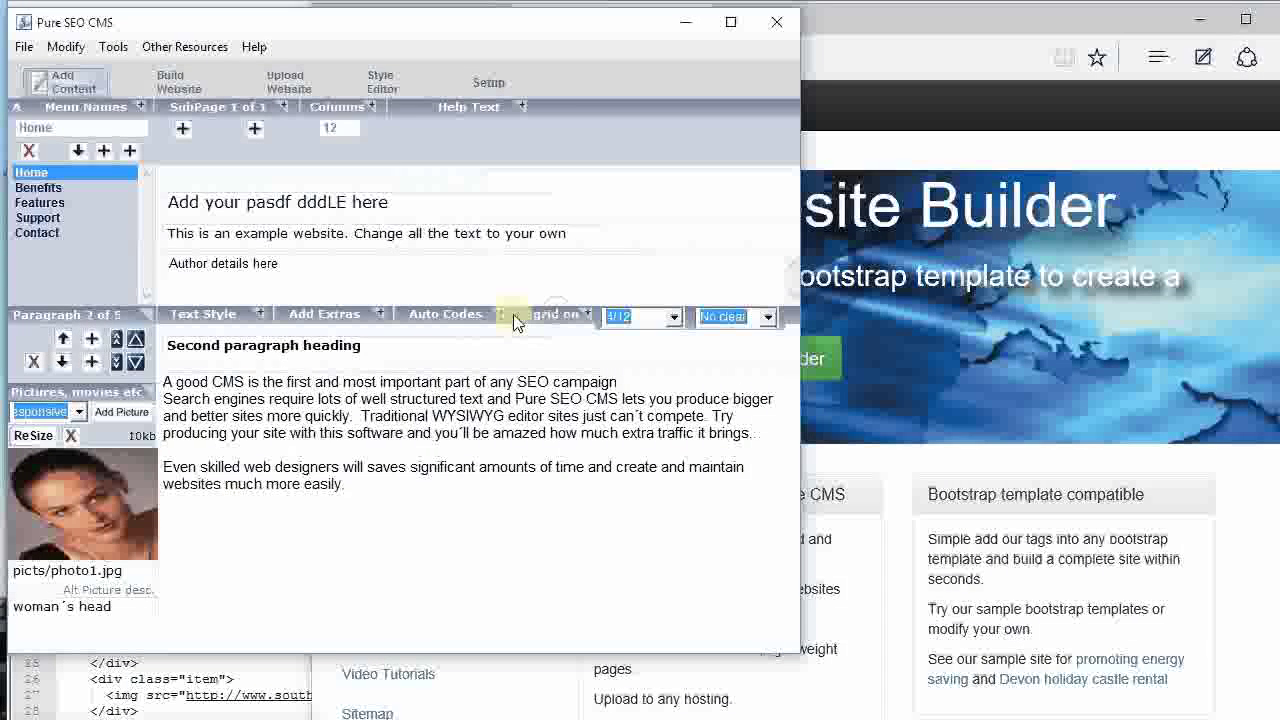
Step: Cancel the Create table generator without adding a table, then open the carousel.txt custom script file
left_click(463, 317)
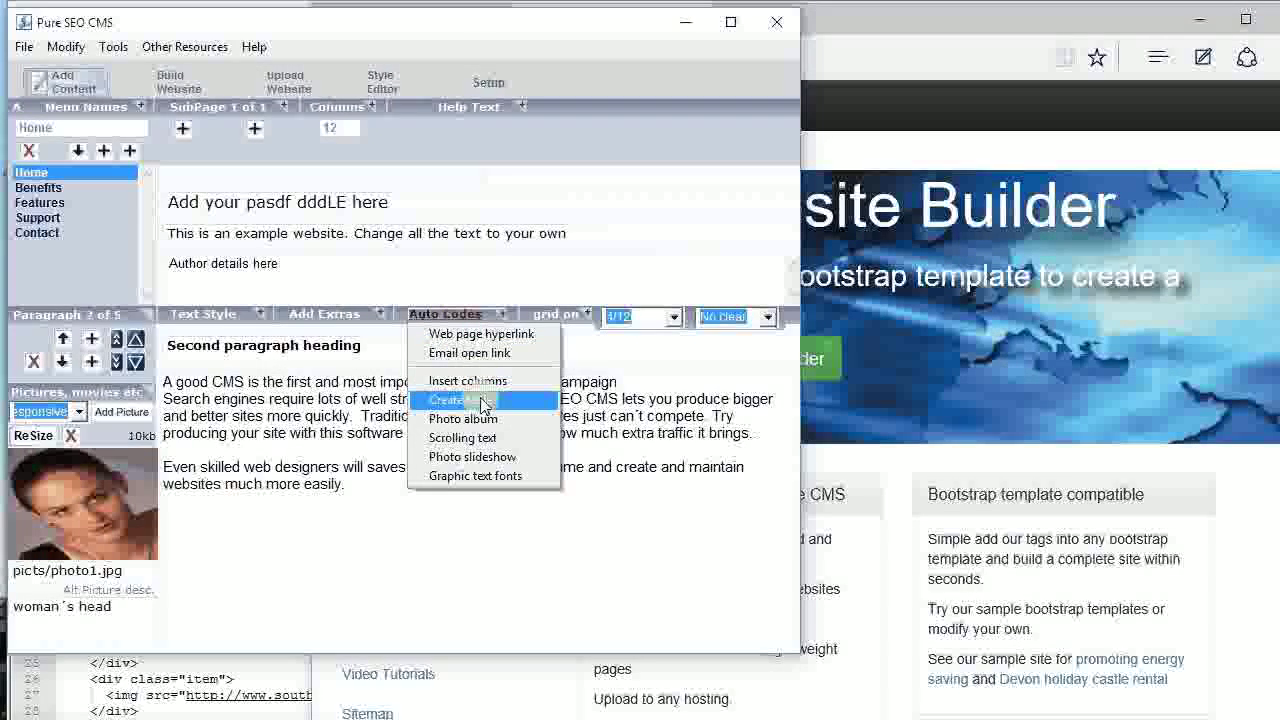
left_click(470, 400)
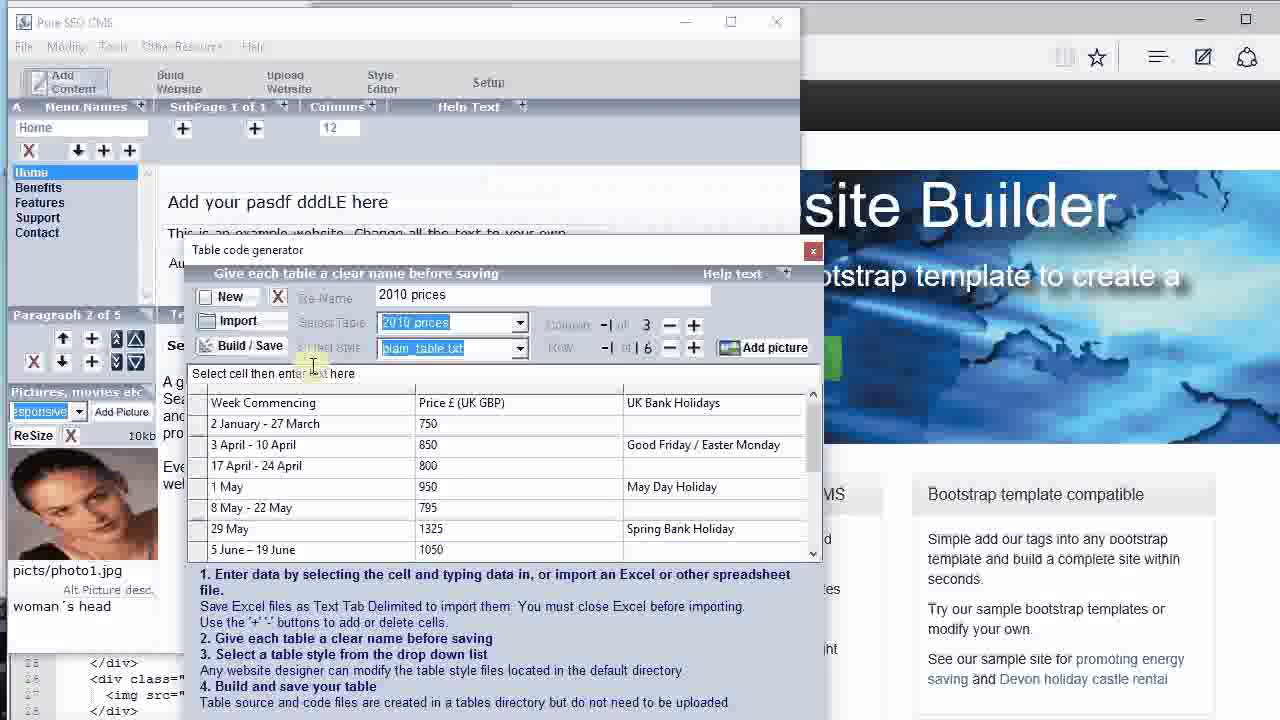
left_click(814, 254)
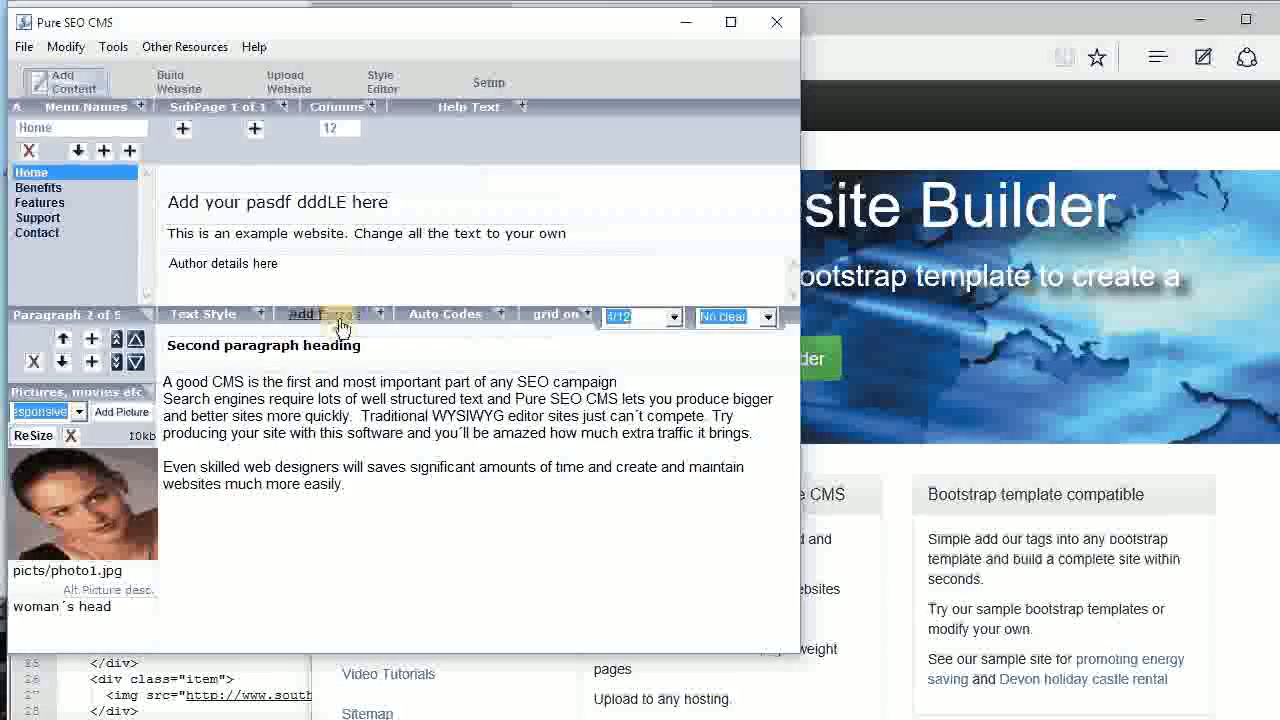
left_click(340, 322)
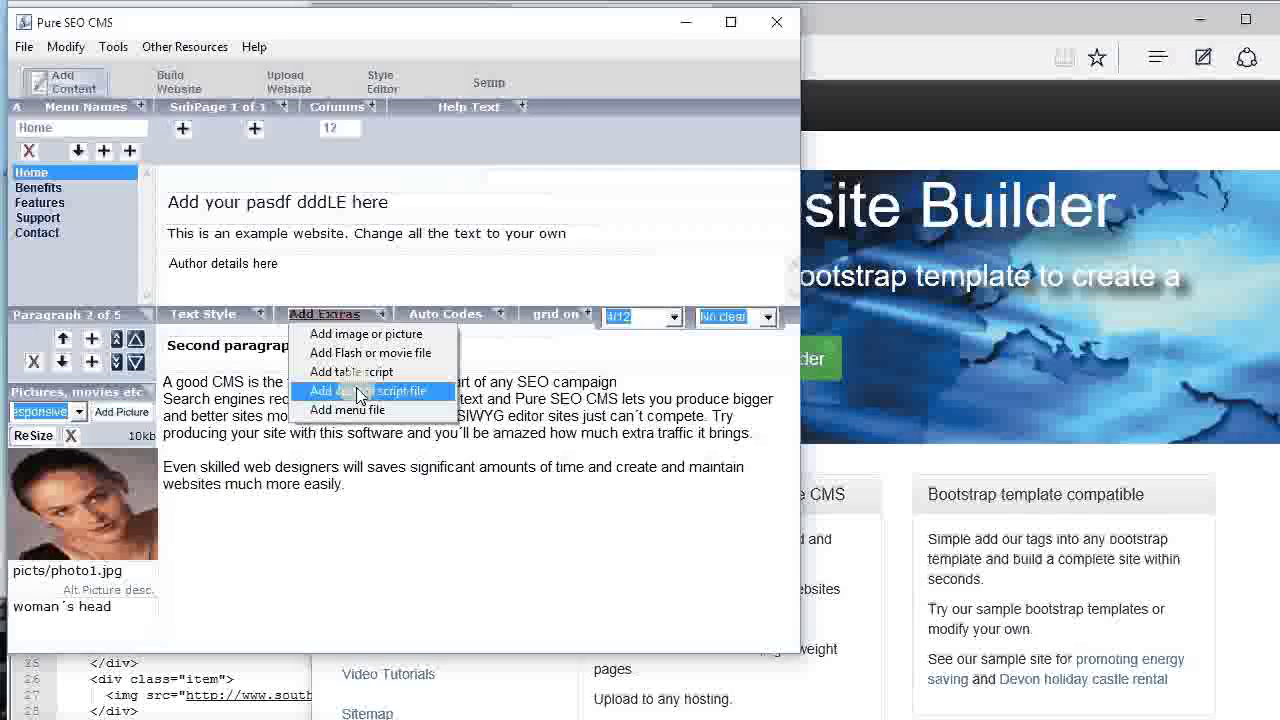
left_click(277, 661)
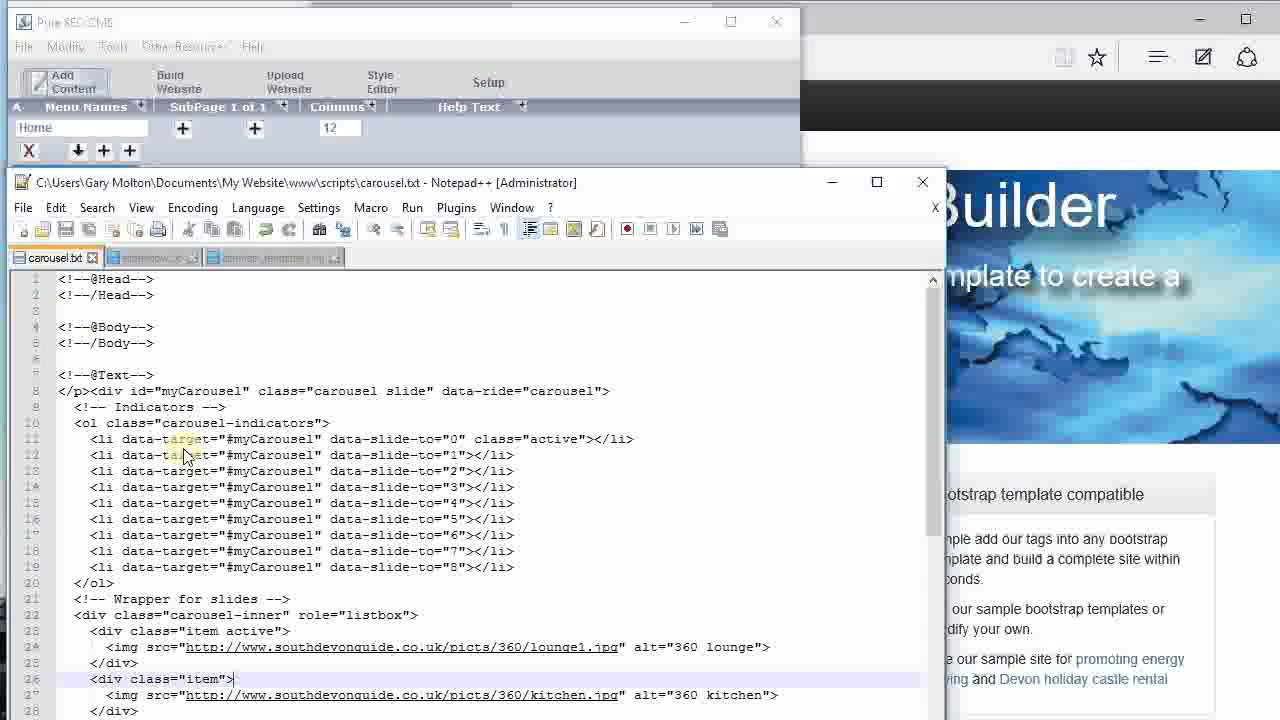
Step: Review the Head, Body and Text markers in carousel.txt, then return to Pure SEO CMS
left_click(152, 281)
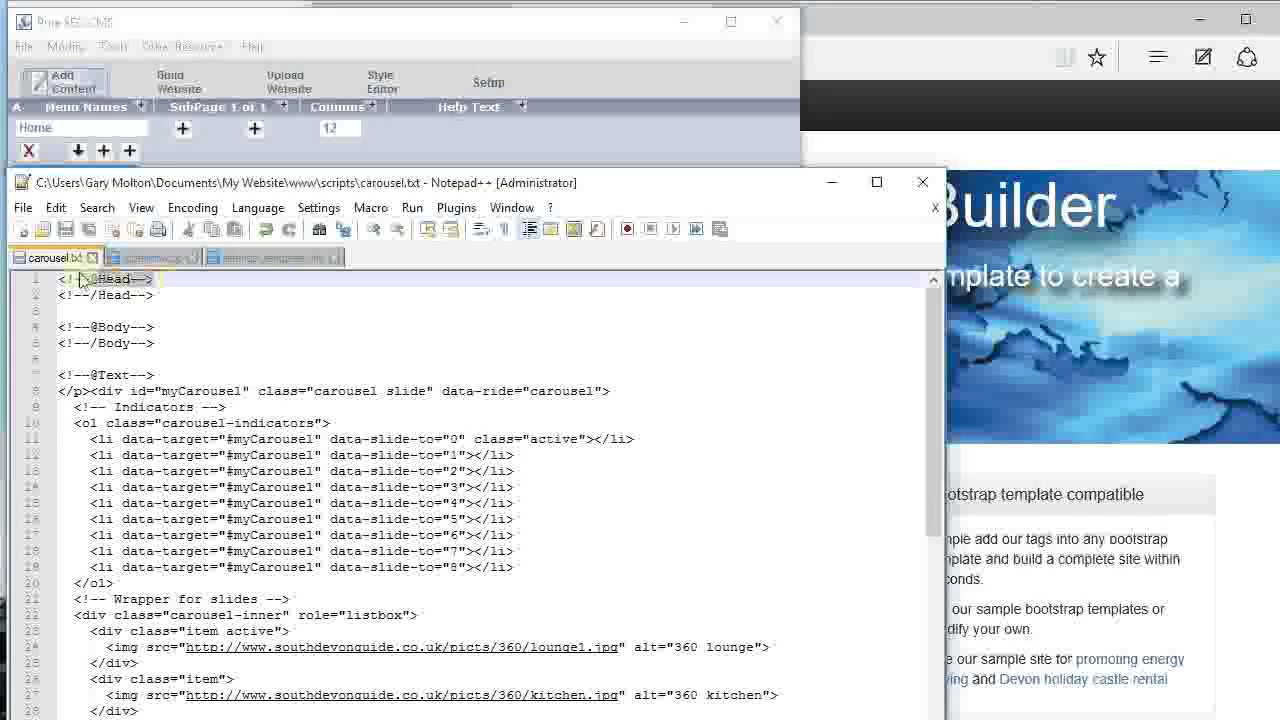
left_click(160, 329)
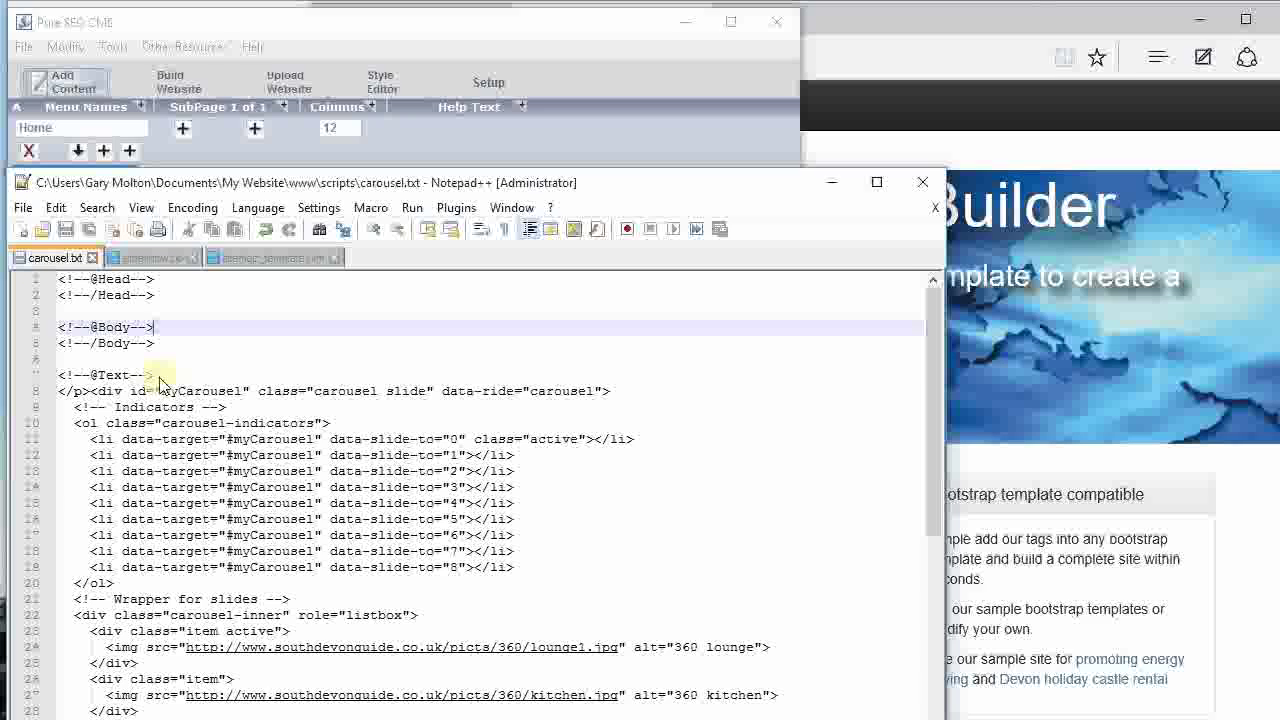
left_click(159, 377)
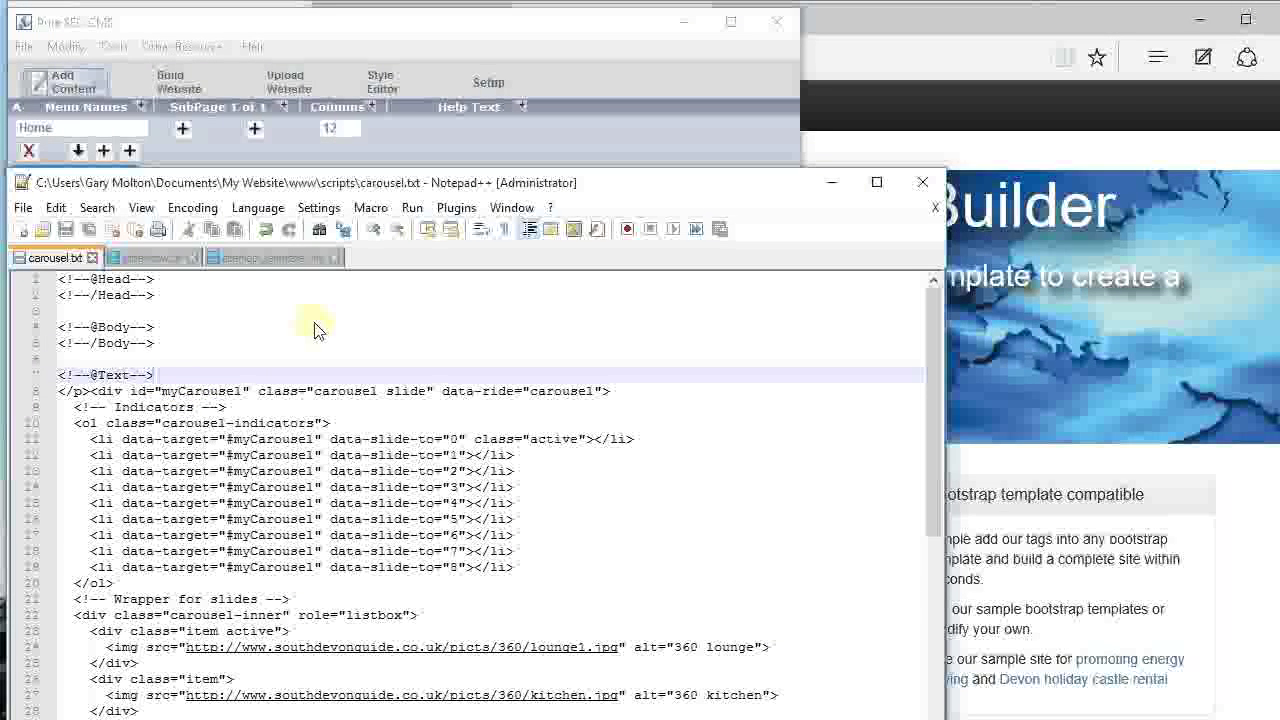
left_click(481, 22)
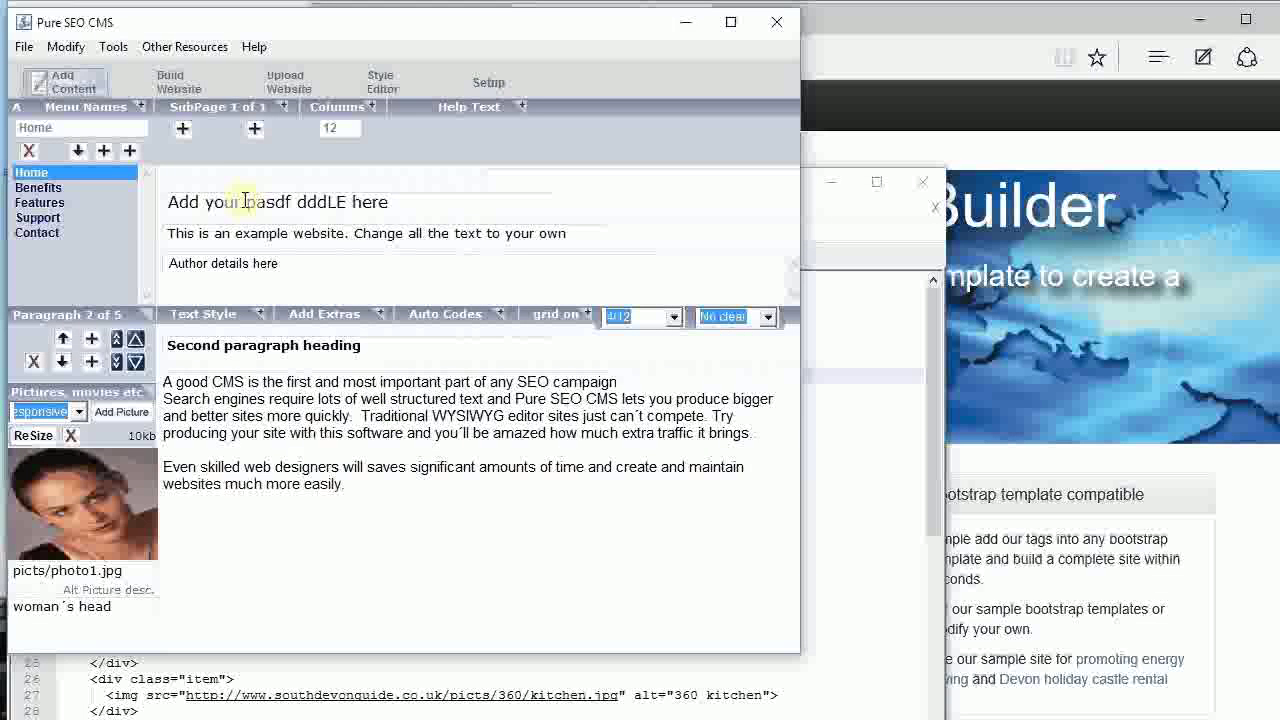
Step: Build the whole website and review its directory and template_boot_topmenu.htm template path
left_click(181, 90)
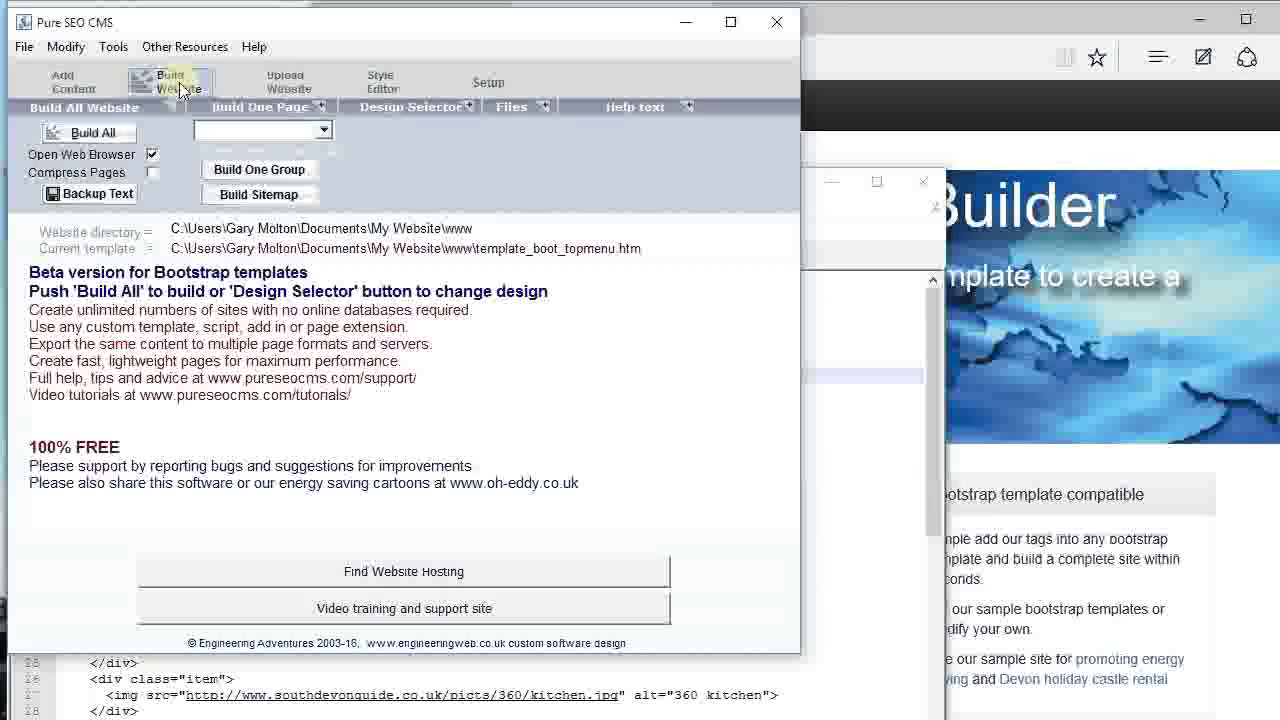
left_click(110, 136)
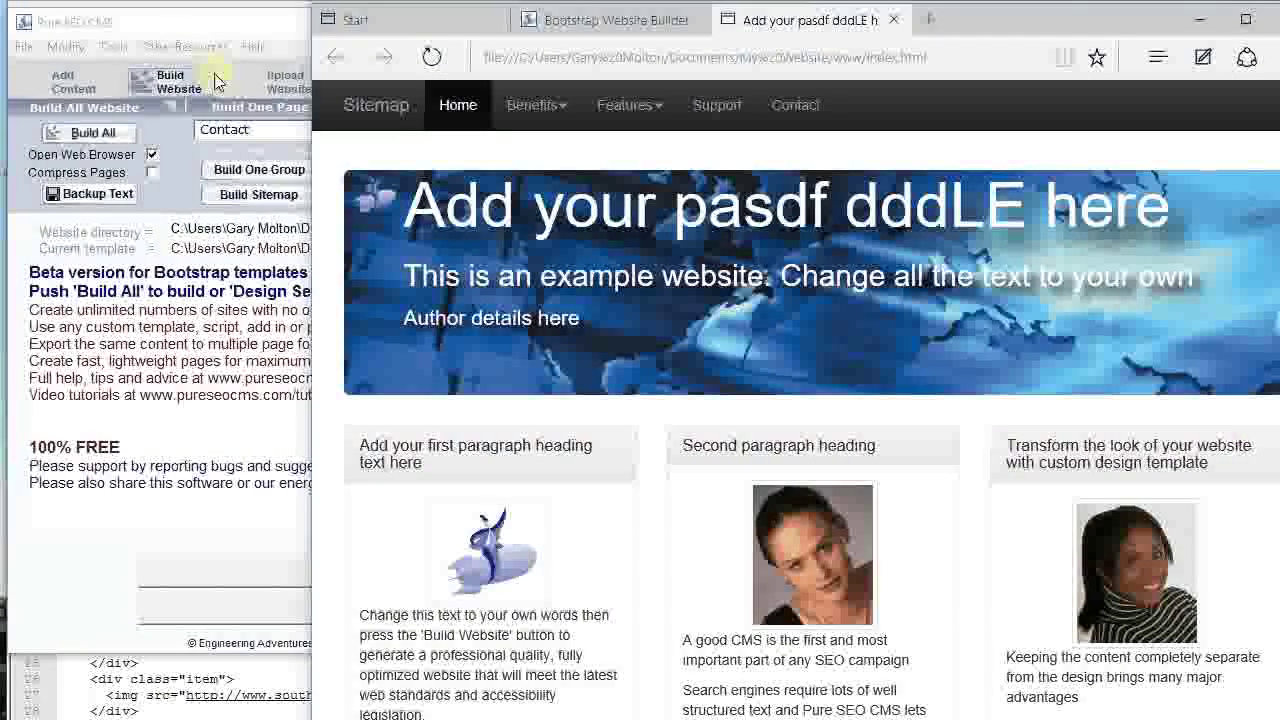
left_click(250, 26)
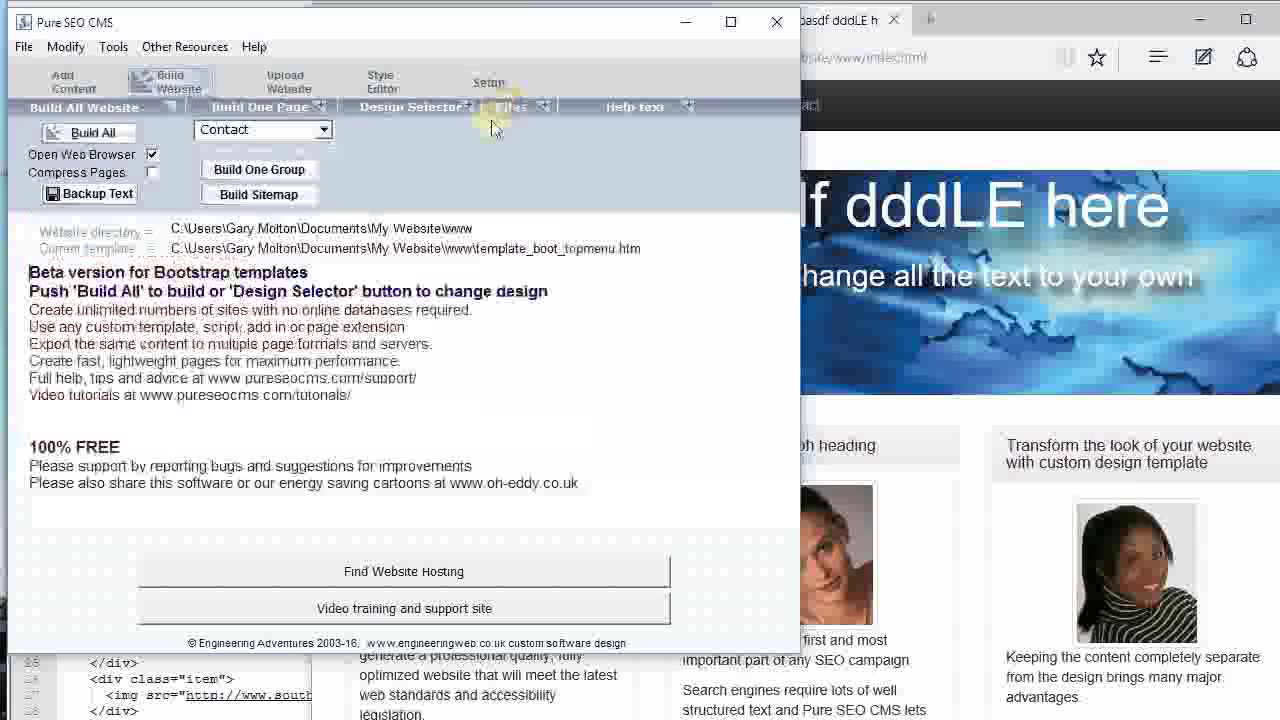
left_click_drag(477, 229, 225, 231)
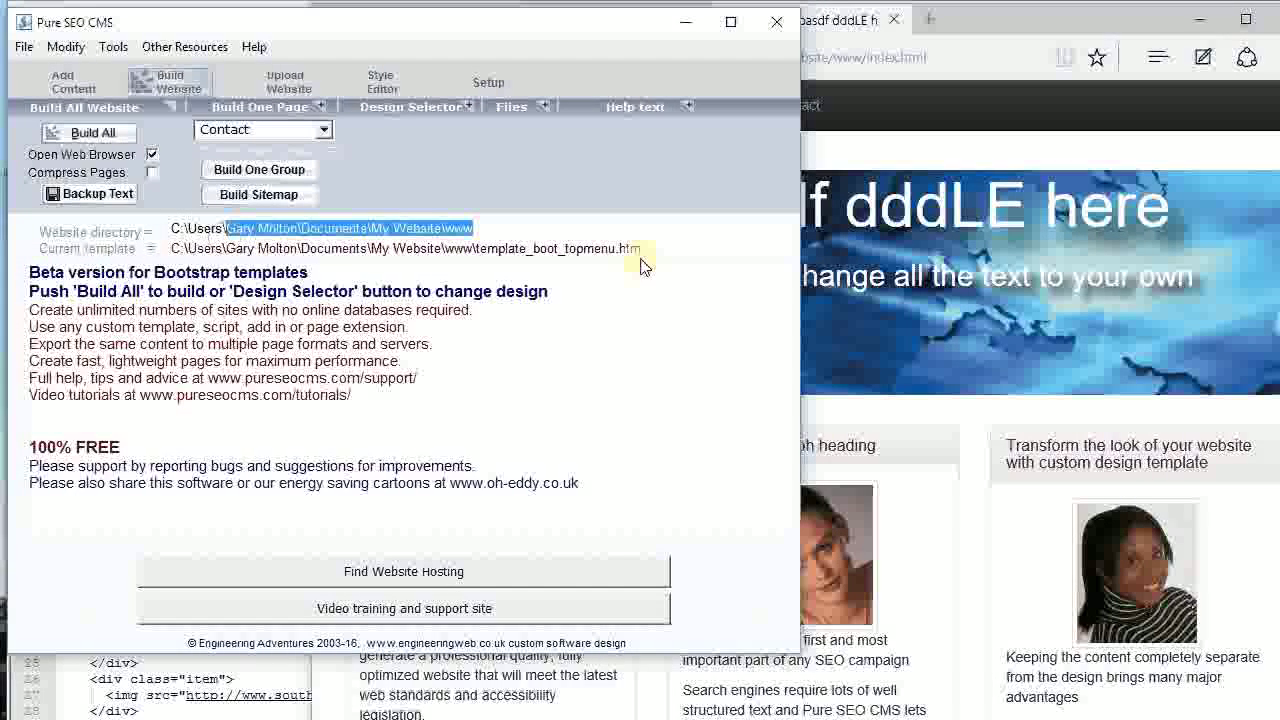
left_click_drag(652, 249, 478, 253)
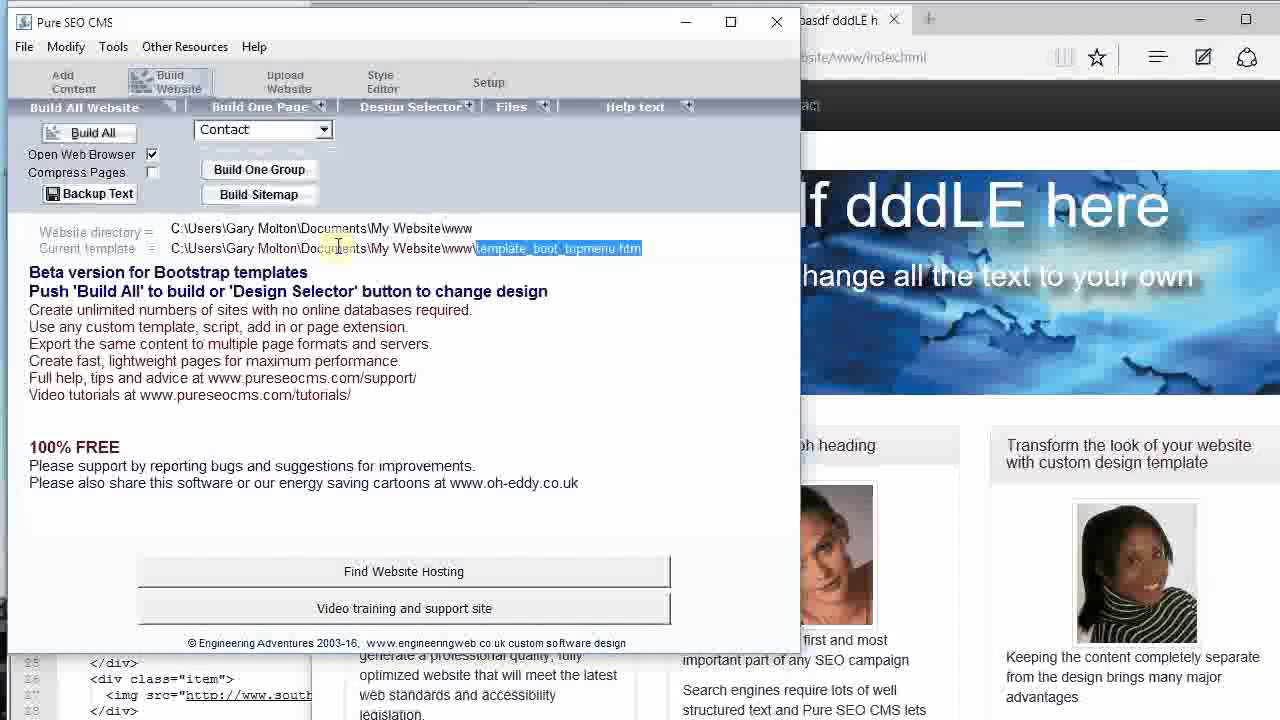
Step: Apply the boot-jumbo-sidebar design, overwriting the template with template_boot_sidebar.html
left_click(420, 107)
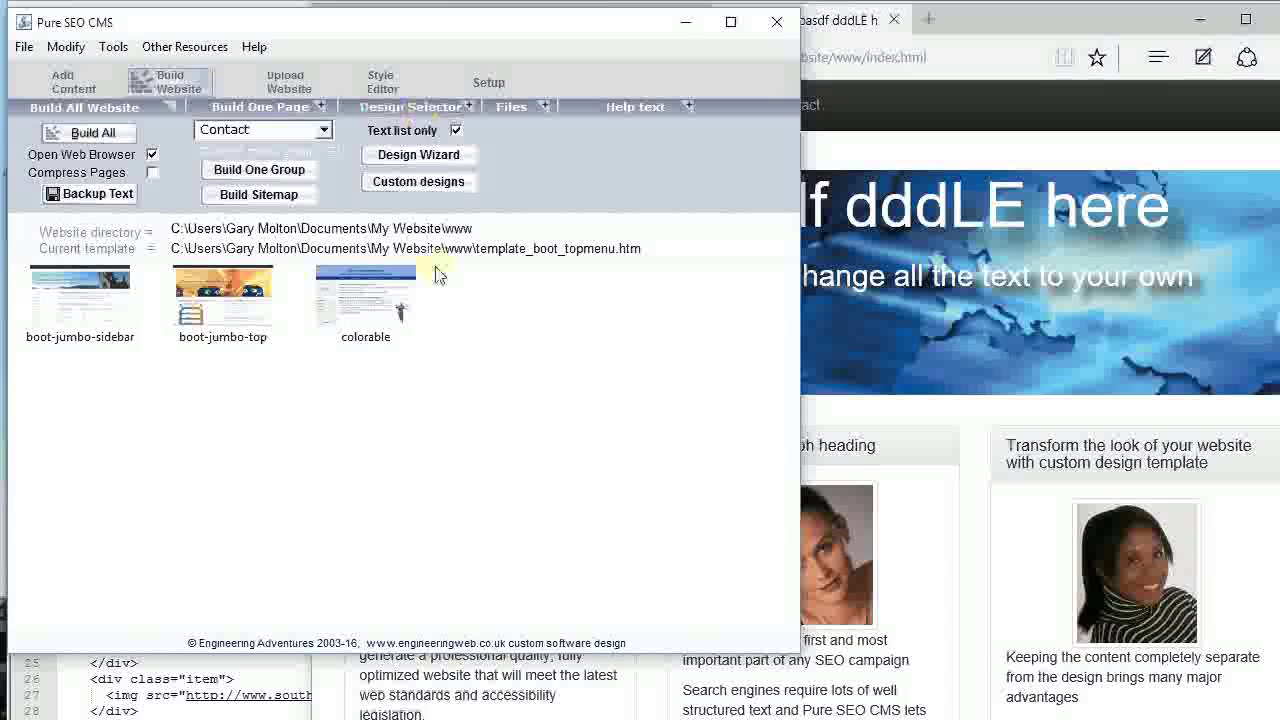
left_click(100, 313)
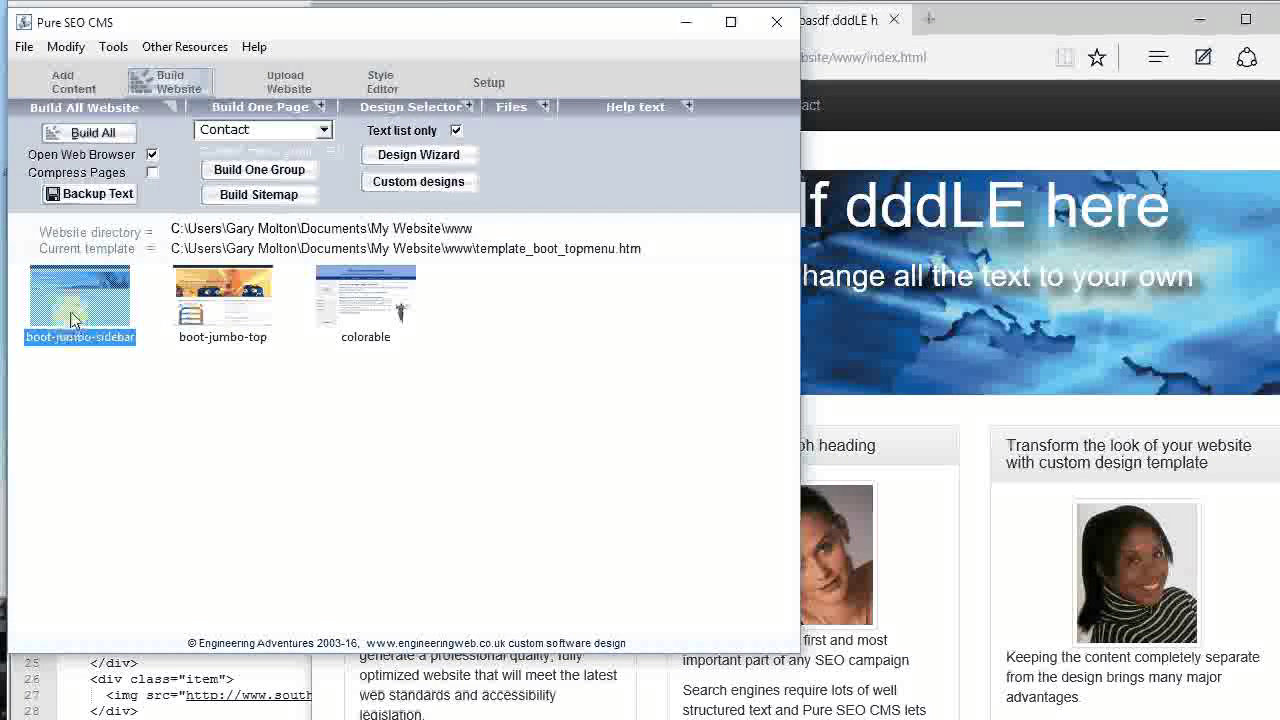
double_click(72, 318)
left_click(900, 574)
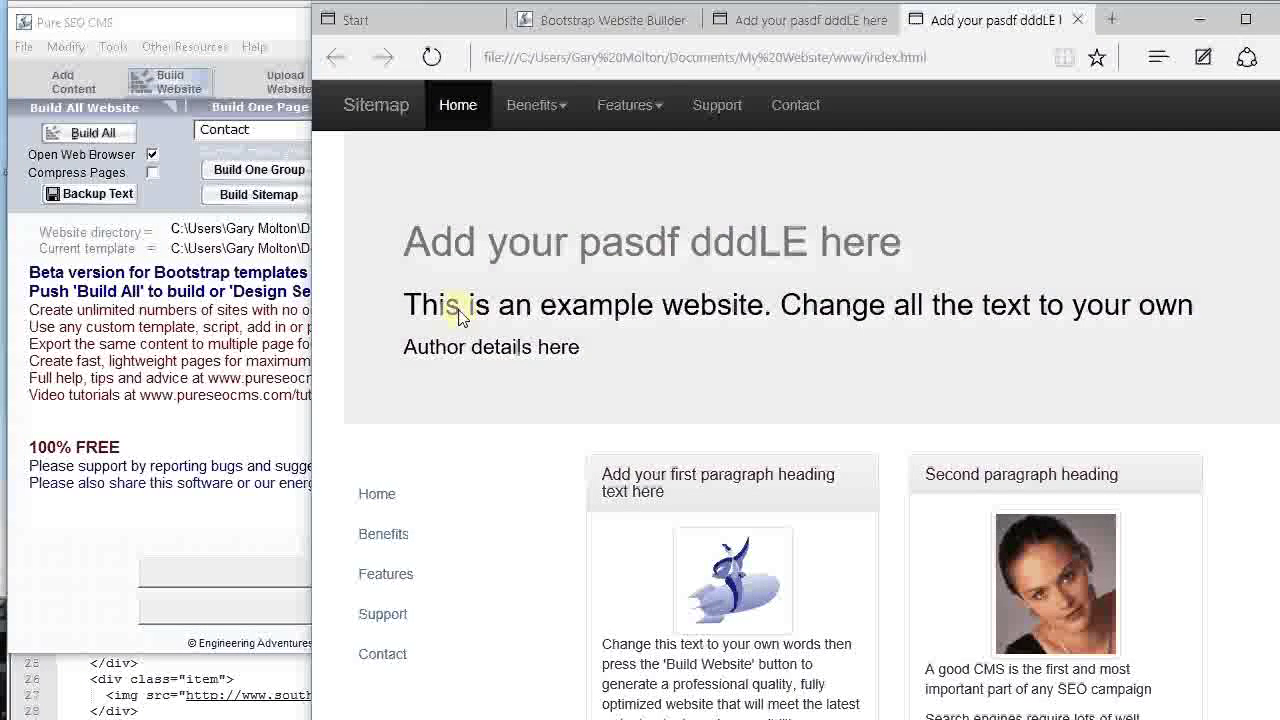
left_click(243, 49)
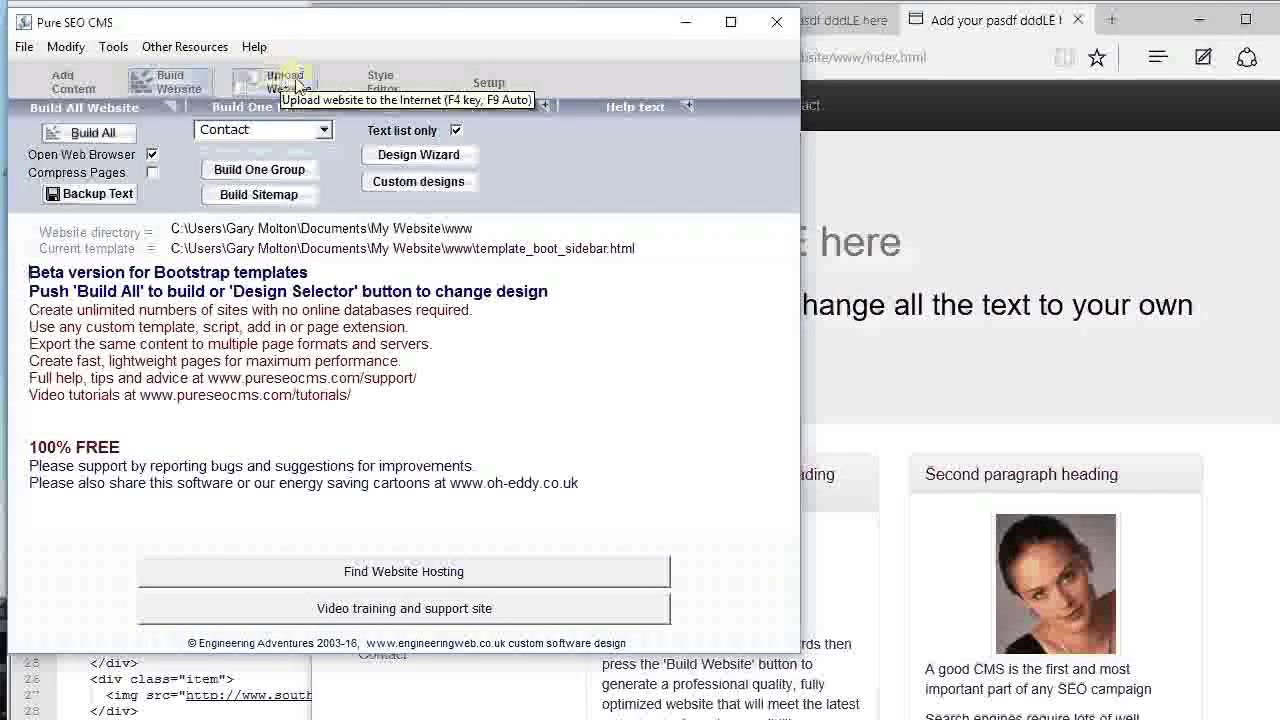
Step: Display the template_boot_sidebar.html code in the template and stylesheet editor
left_click(383, 87)
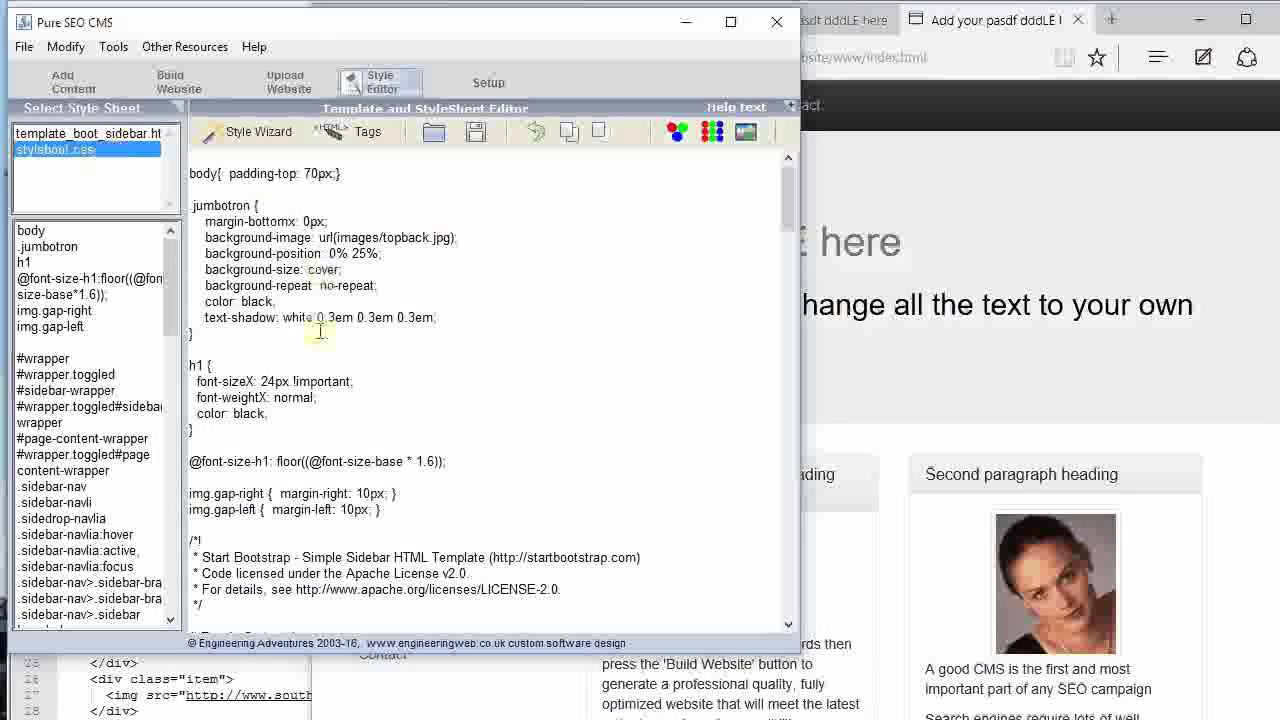
left_click(113, 136)
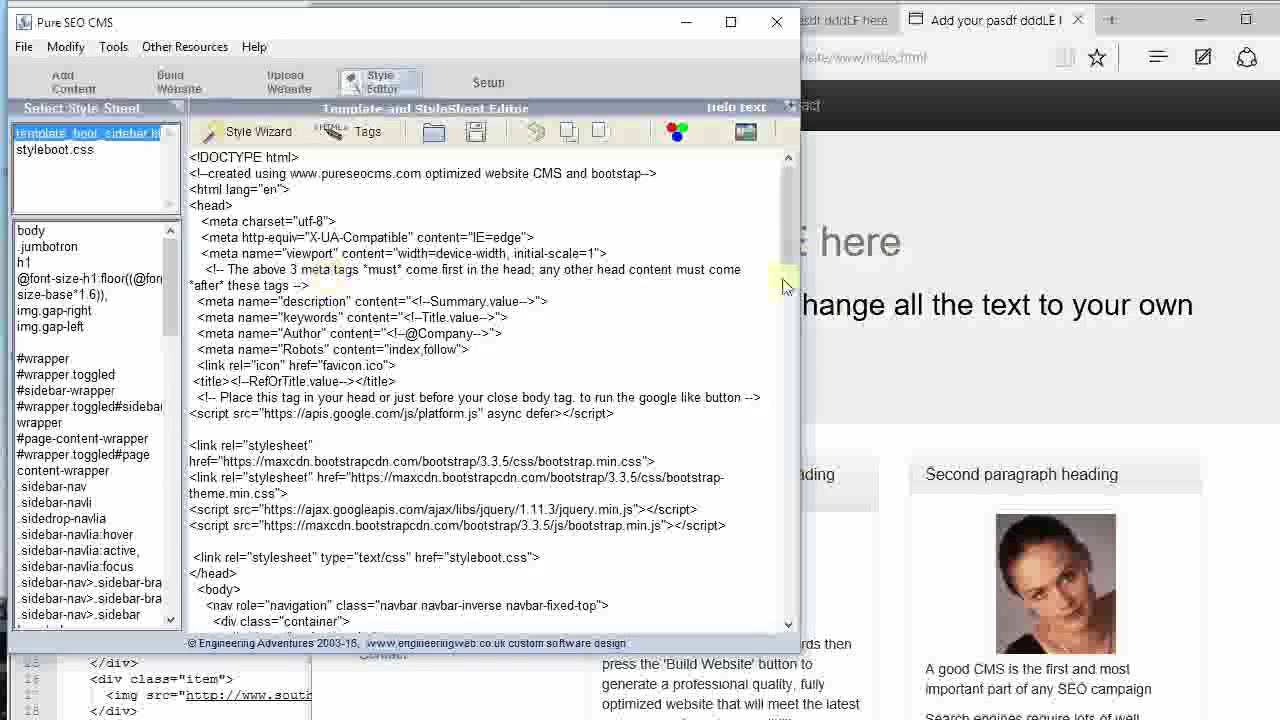
left_click_drag(787, 214, 800, 393)
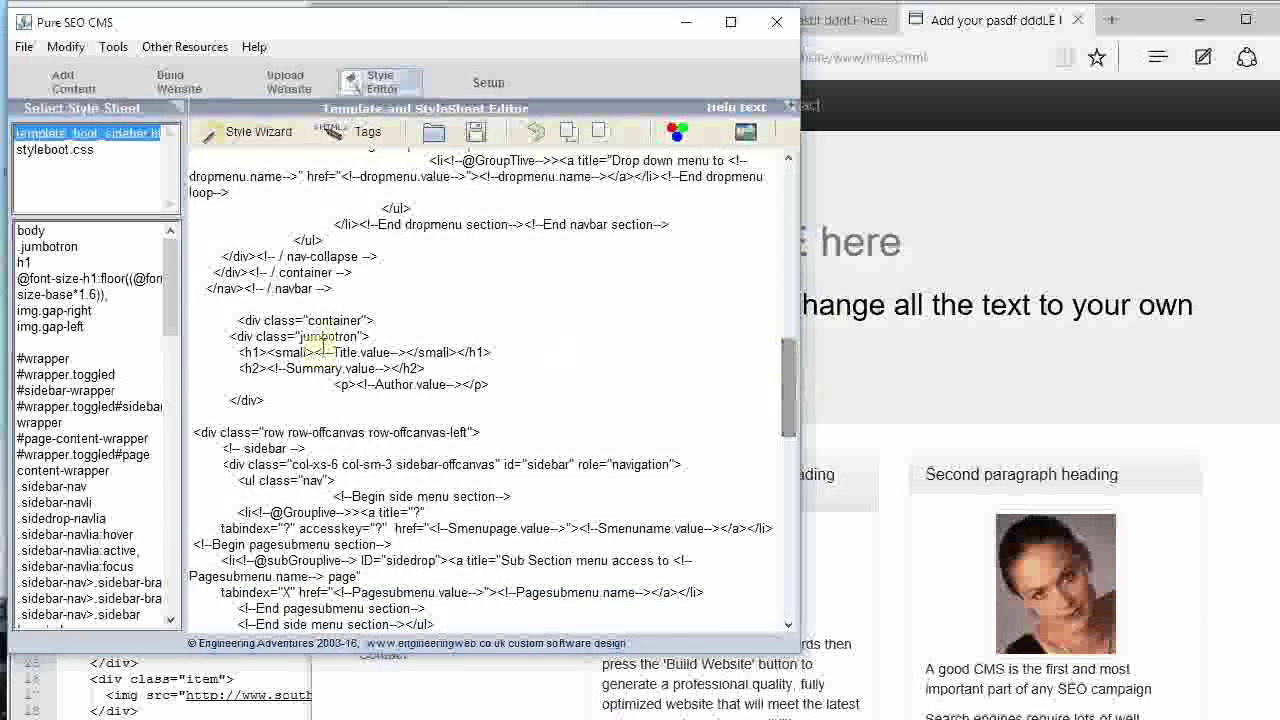
left_click_drag(314, 352, 407, 351)
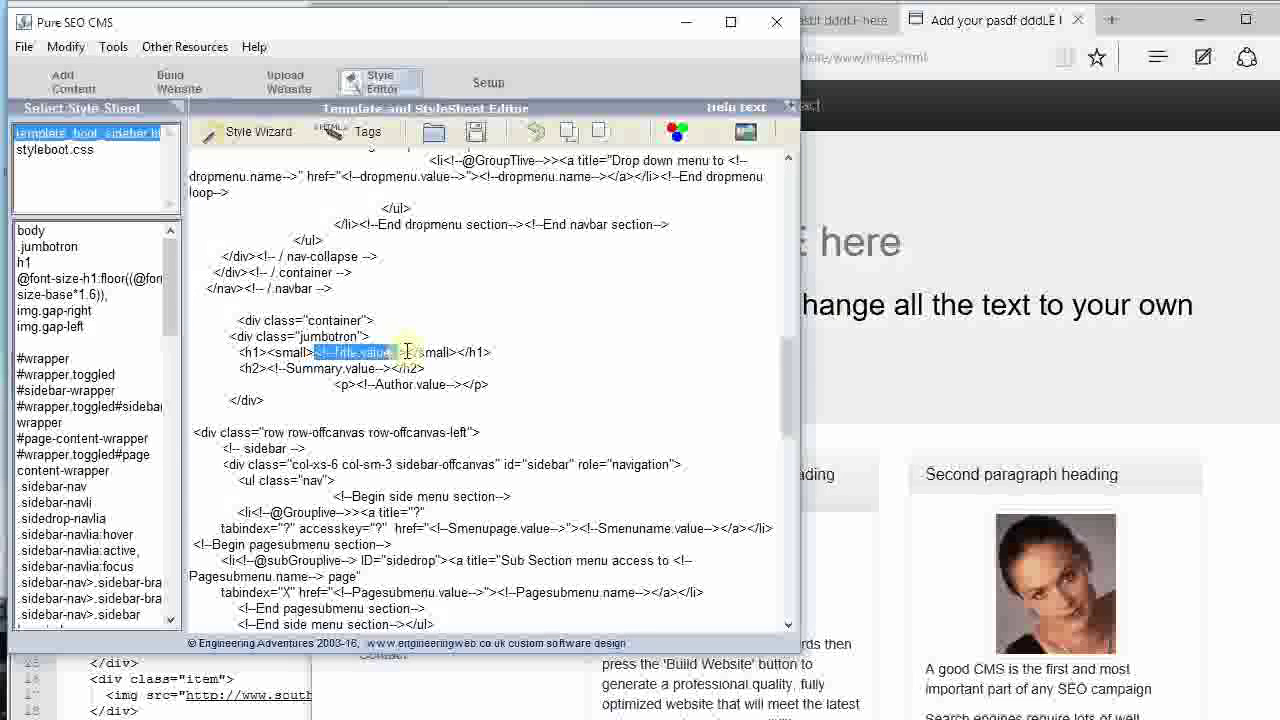
left_click(409, 351)
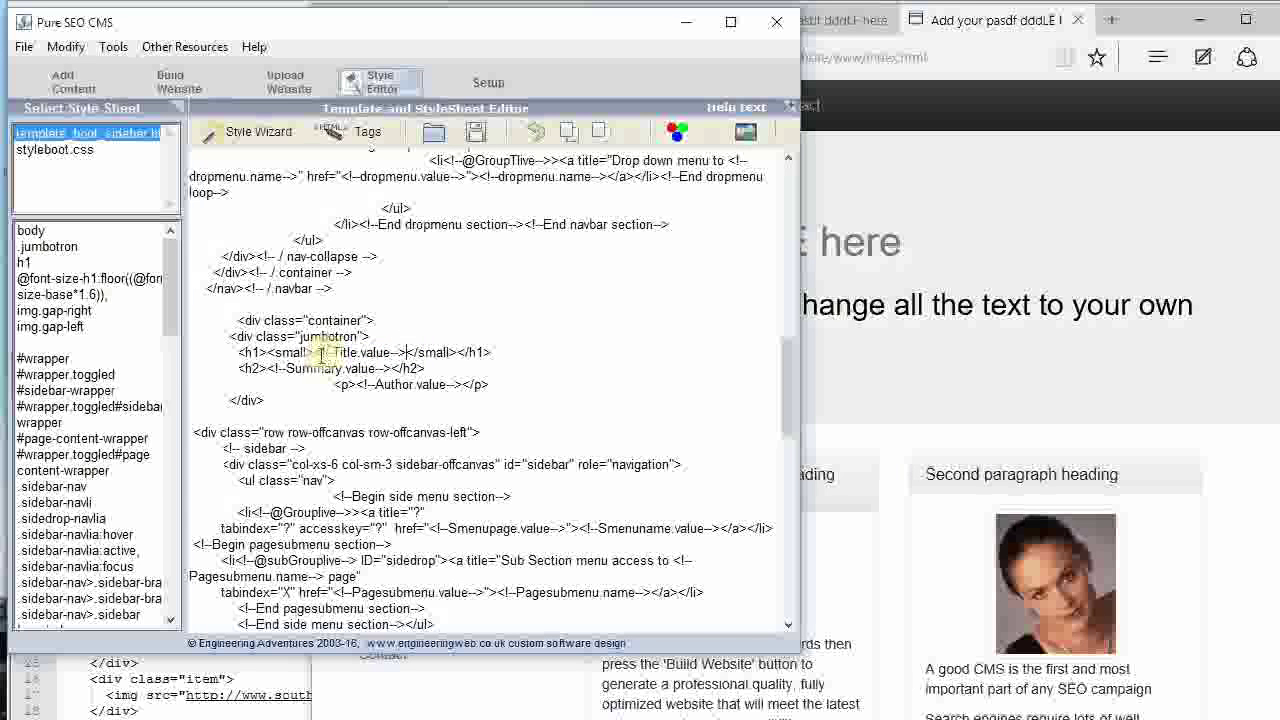
Step: Highlight the template's code from <!--Begin records section--> to <!--End records section-->
left_click(365, 138)
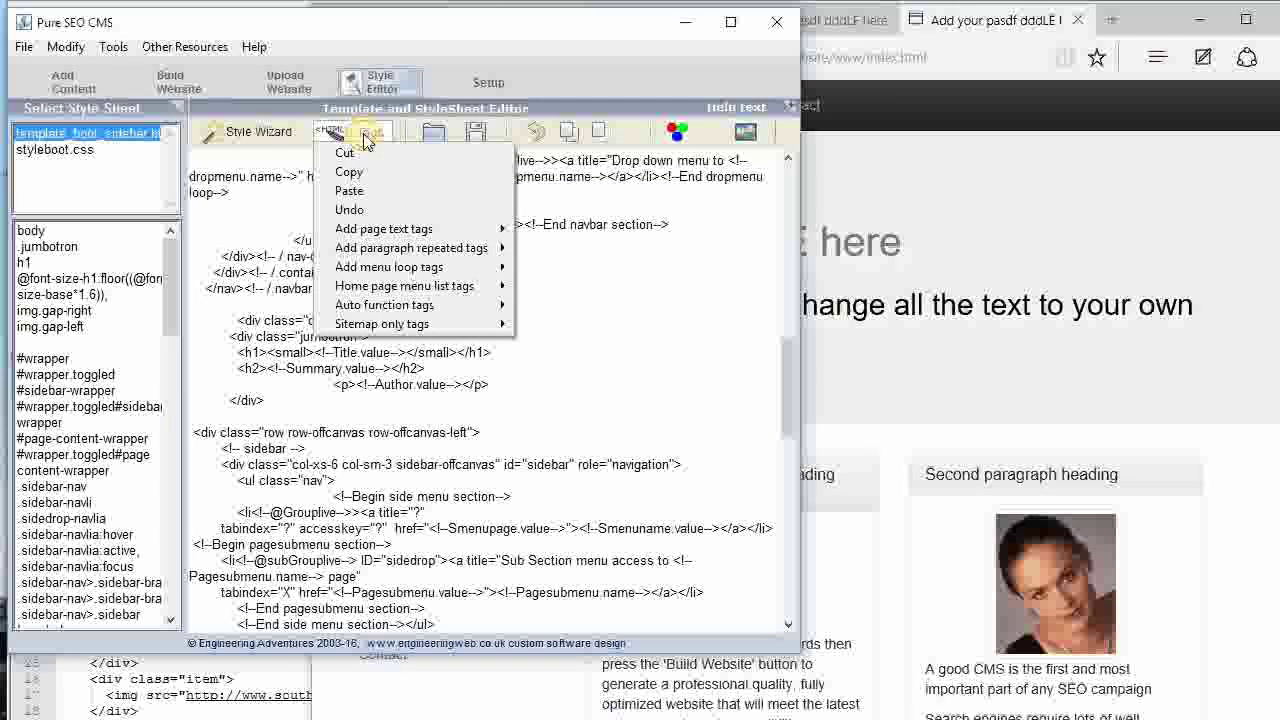
mouse_move(420, 229)
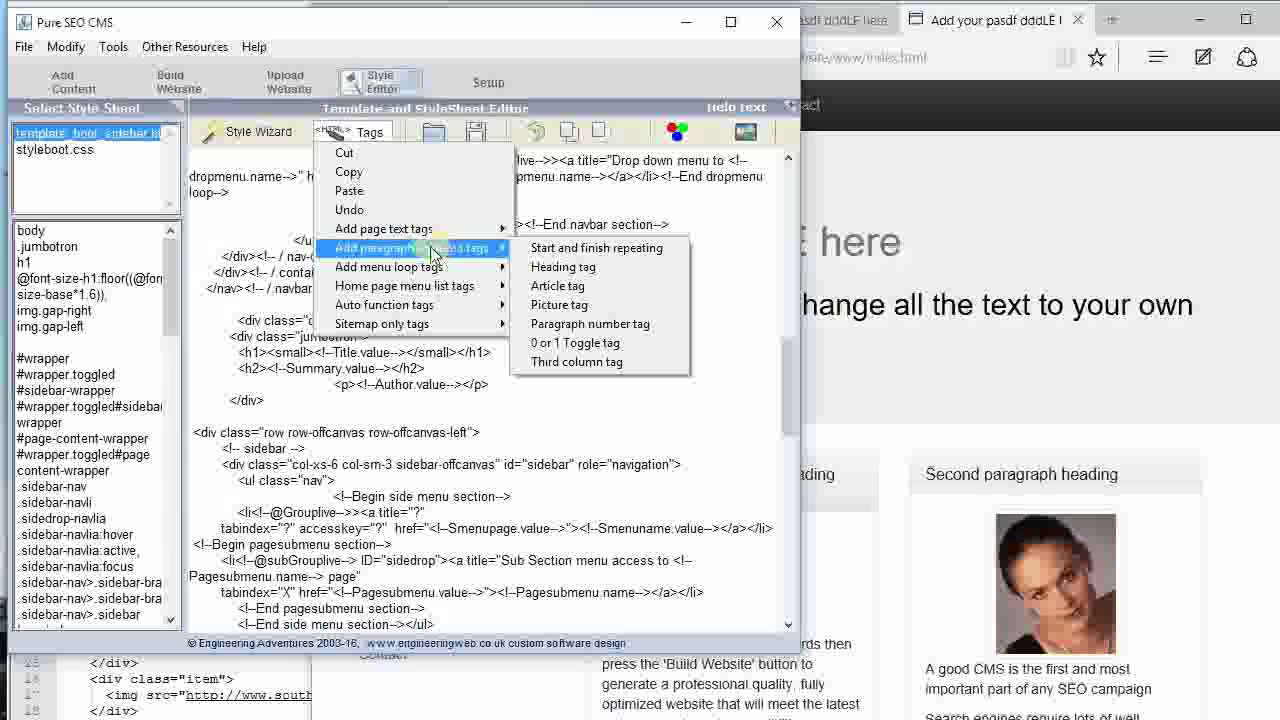
left_click(228, 350)
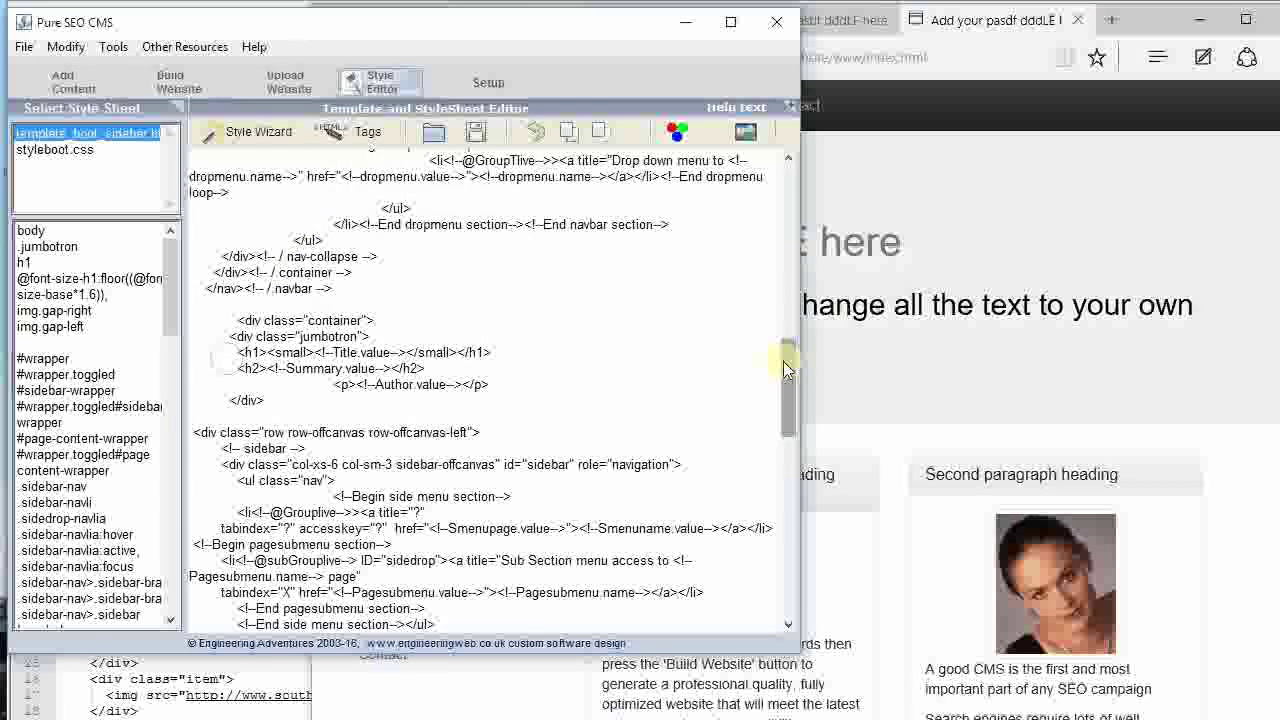
left_click_drag(783, 361, 783, 447)
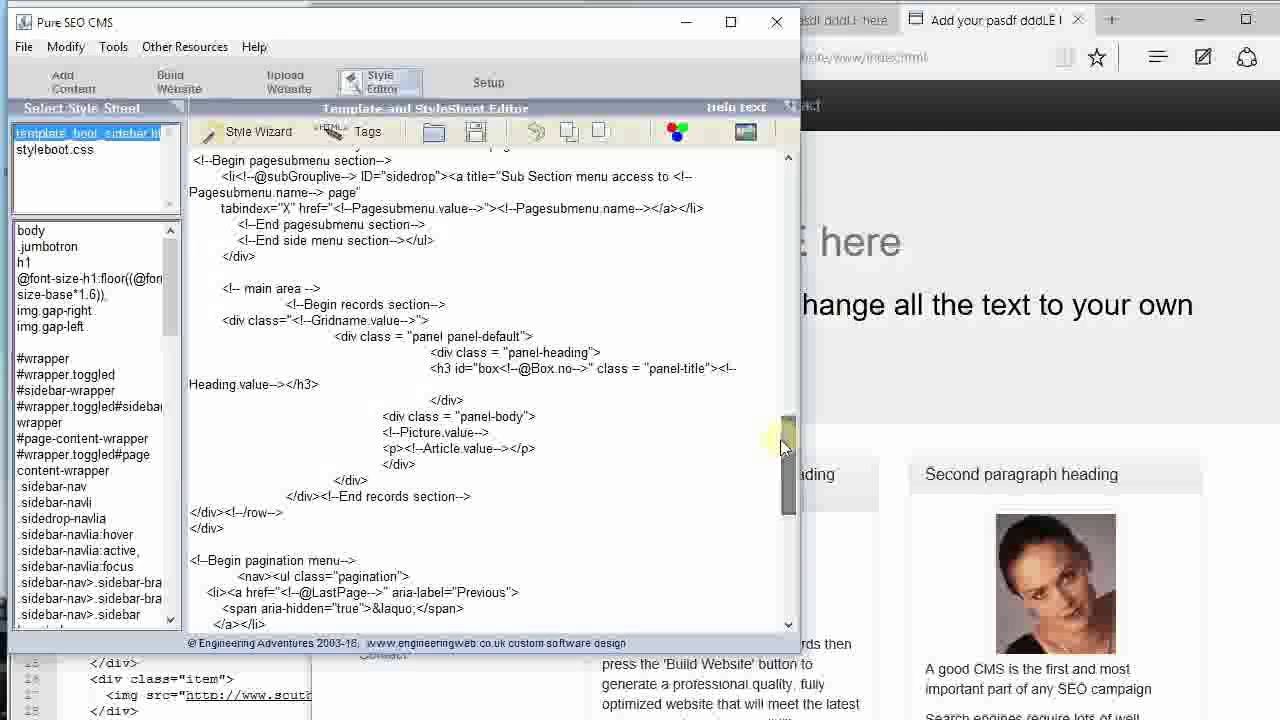
left_click_drag(281, 300, 503, 494)
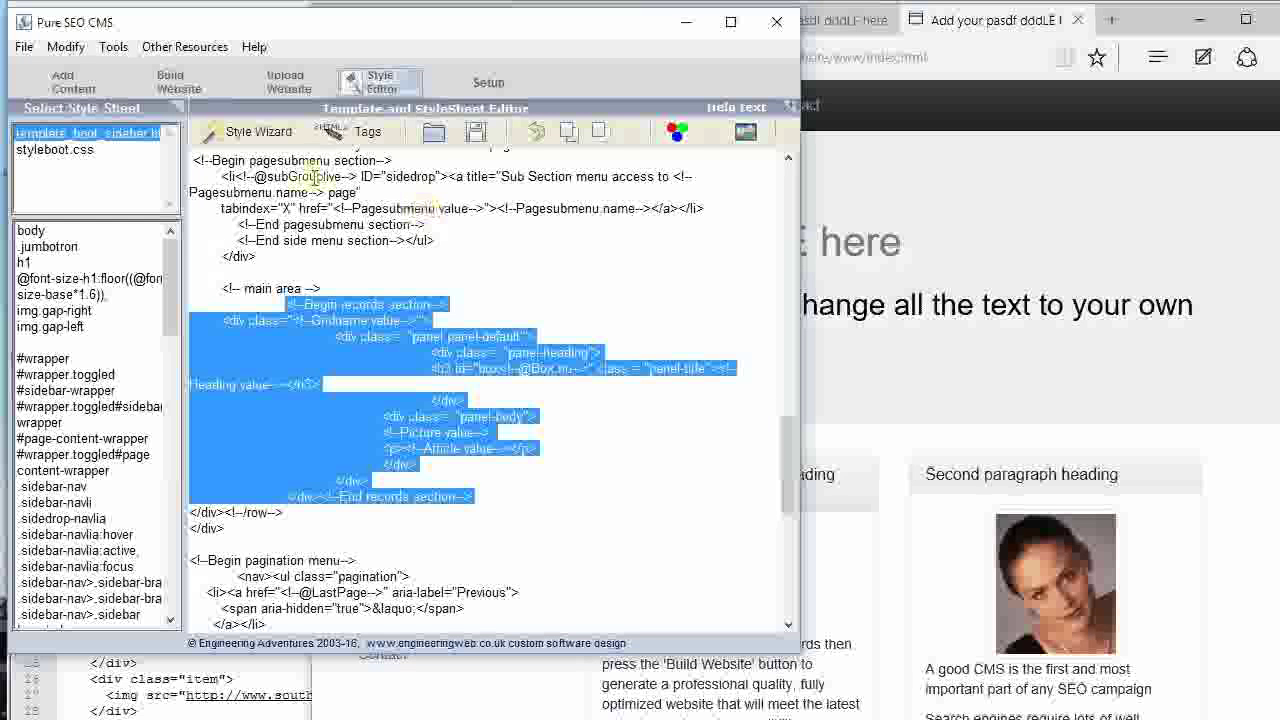
Step: Review project setup: webproject.prj, webtext.txt text file, www build folder and template_boot_sidebar.html template
left_click(480, 86)
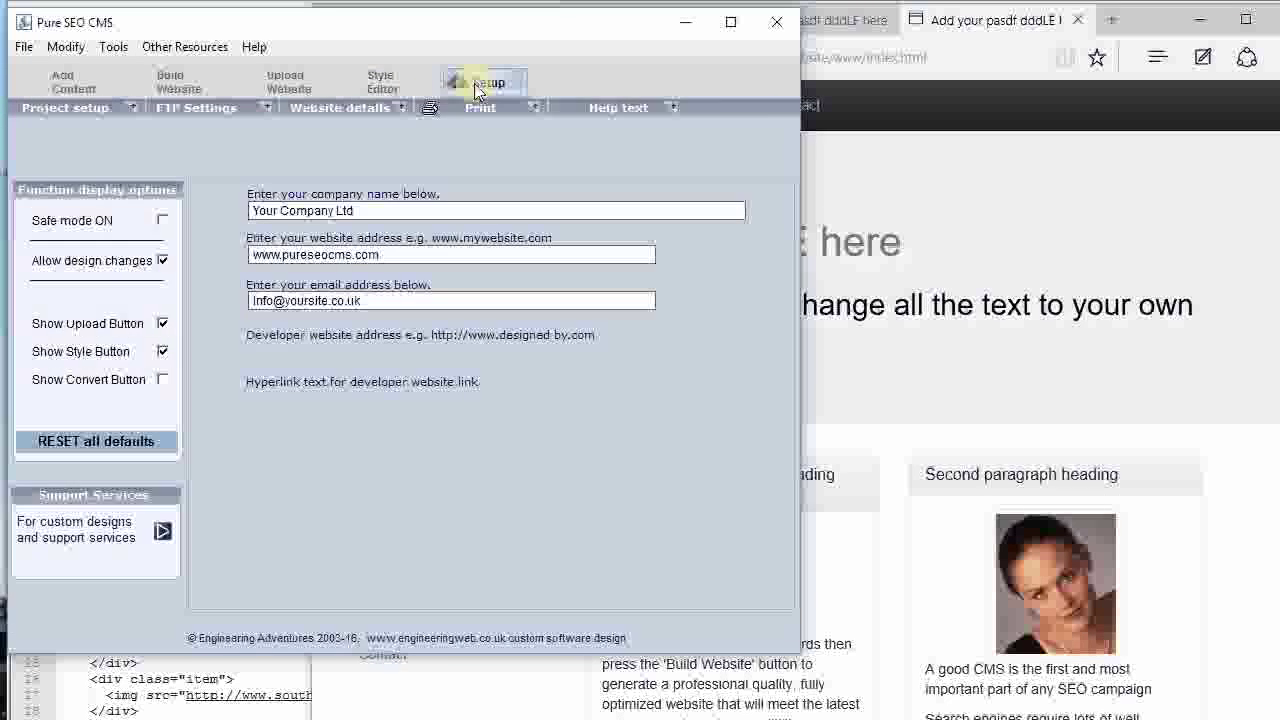
left_click(80, 107)
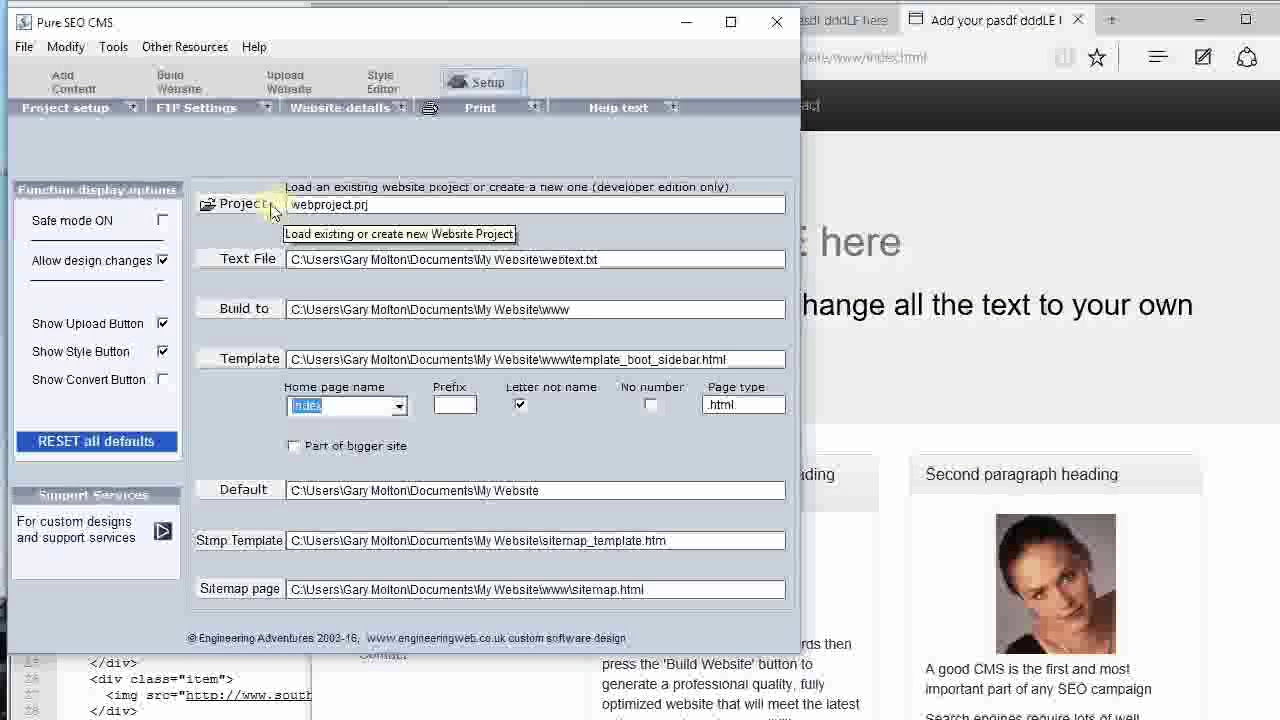
left_click(236, 205)
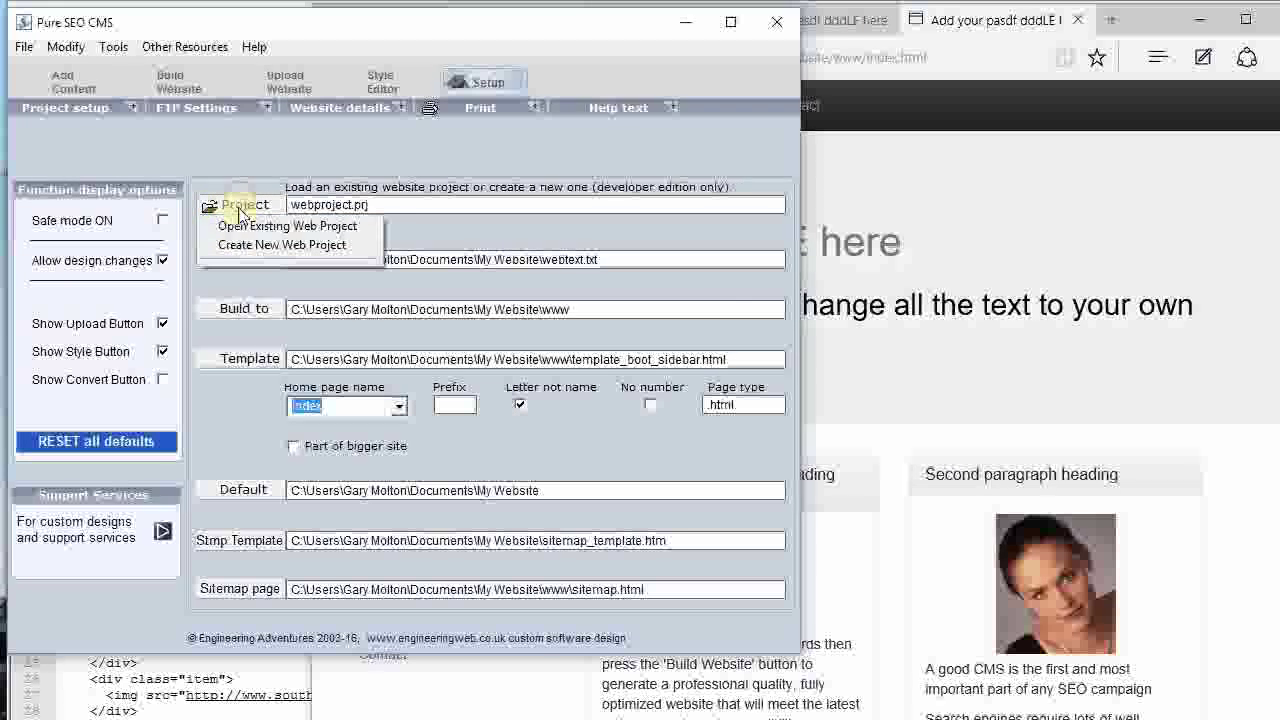
left_click(414, 224)
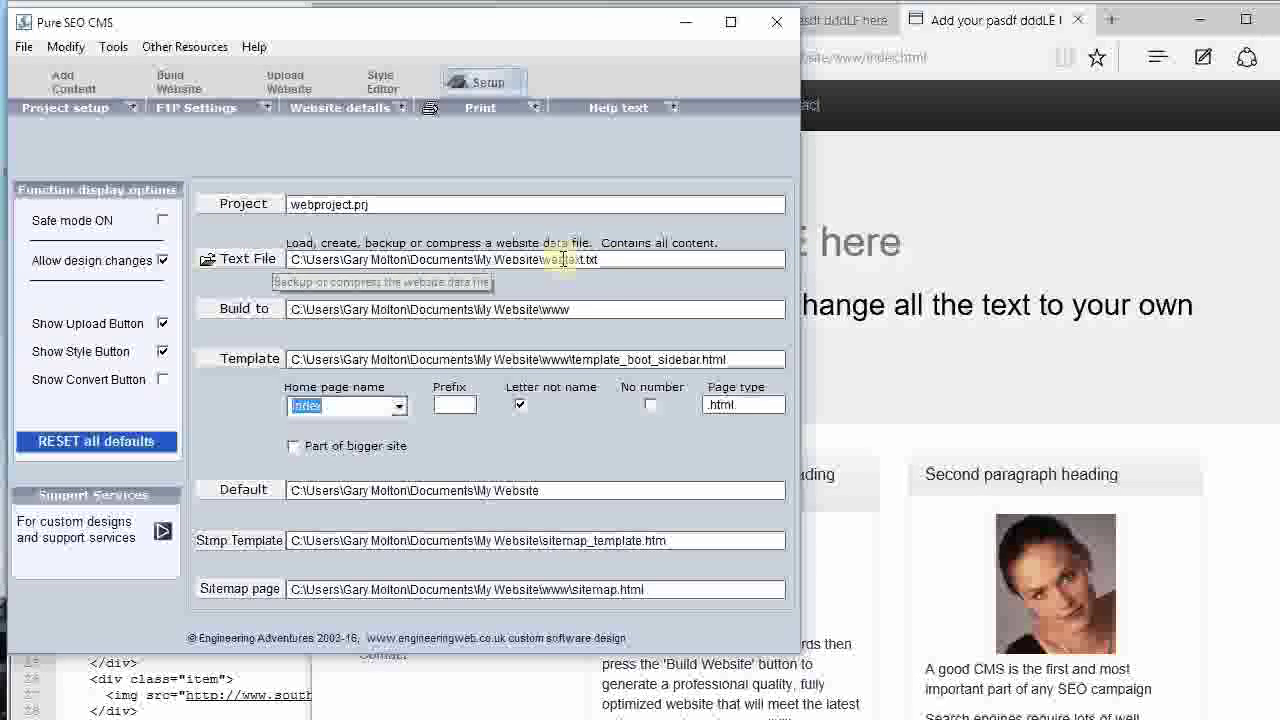
left_click_drag(609, 257, 545, 263)
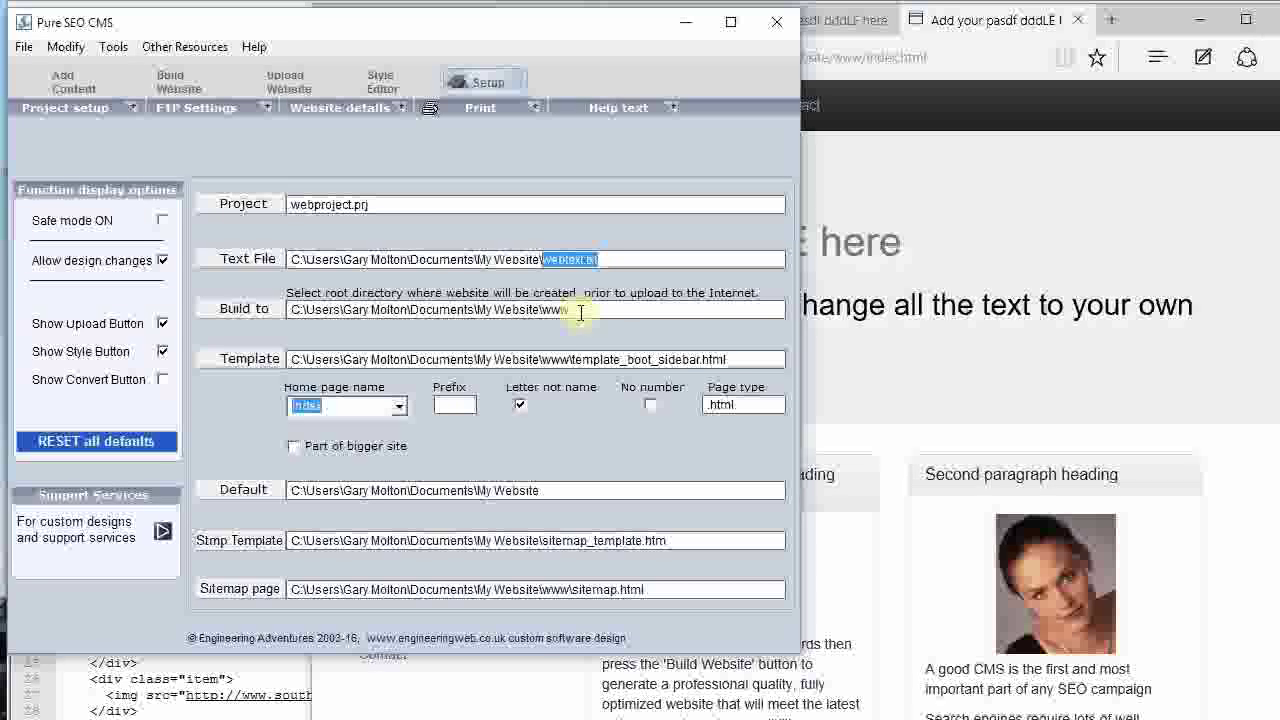
left_click_drag(582, 313, 518, 311)
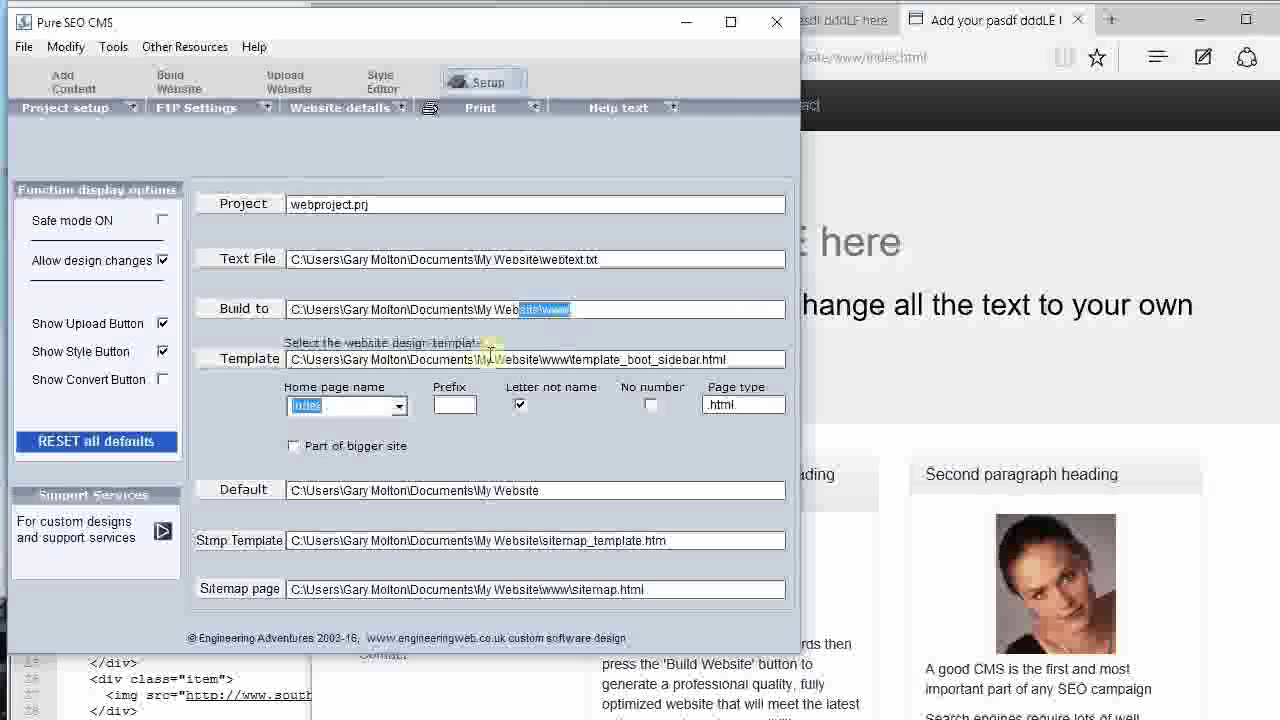
left_click_drag(738, 358, 532, 360)
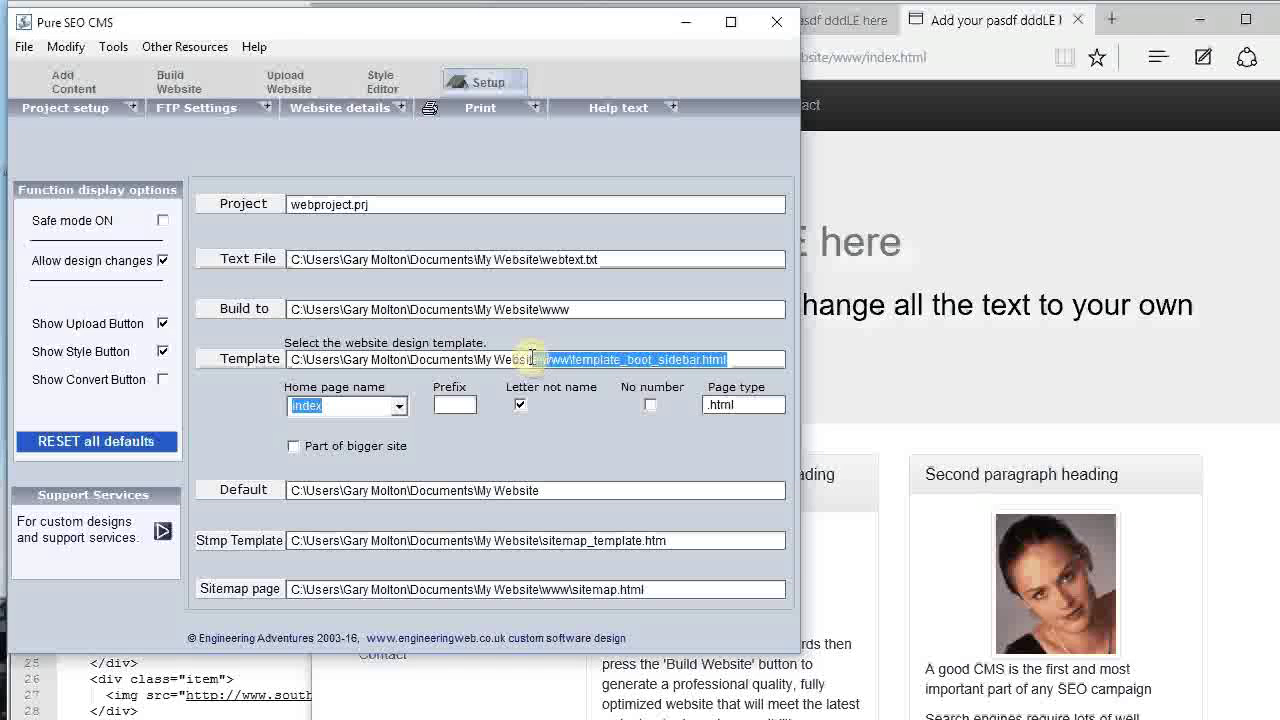
Step: Set the home page name to index and highlight the .html page type
left_click(399, 407)
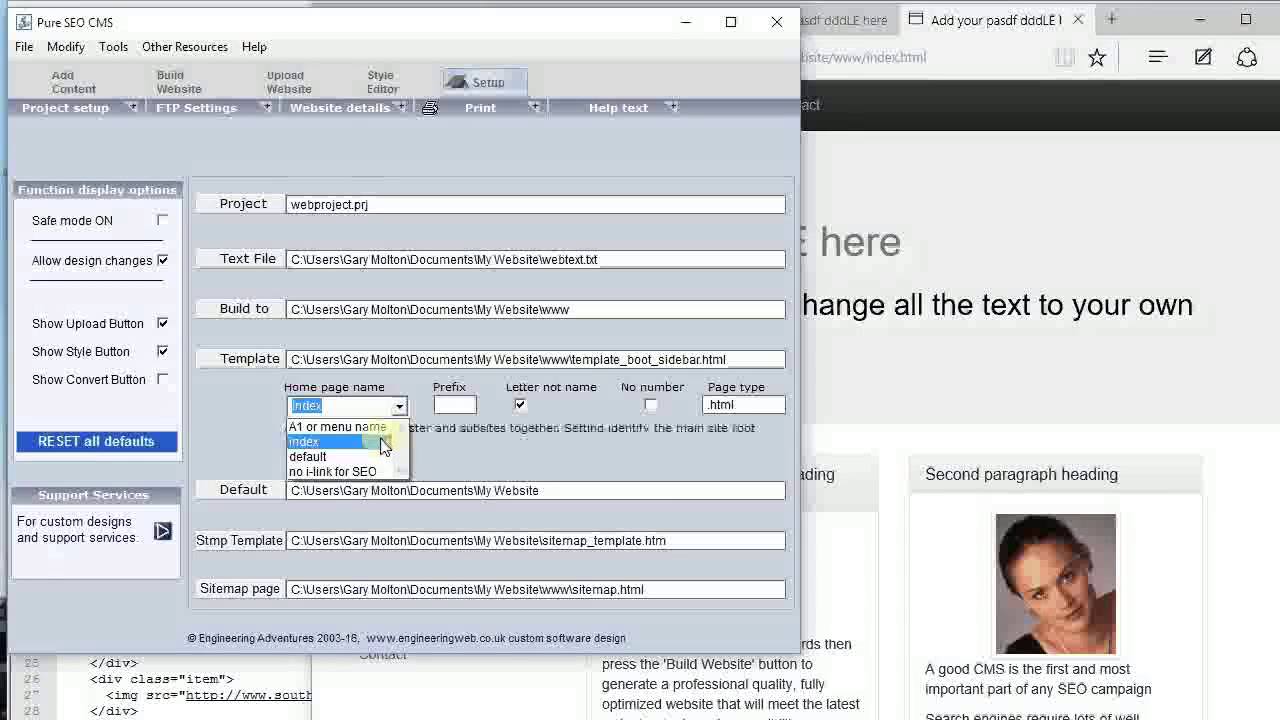
left_click(372, 442)
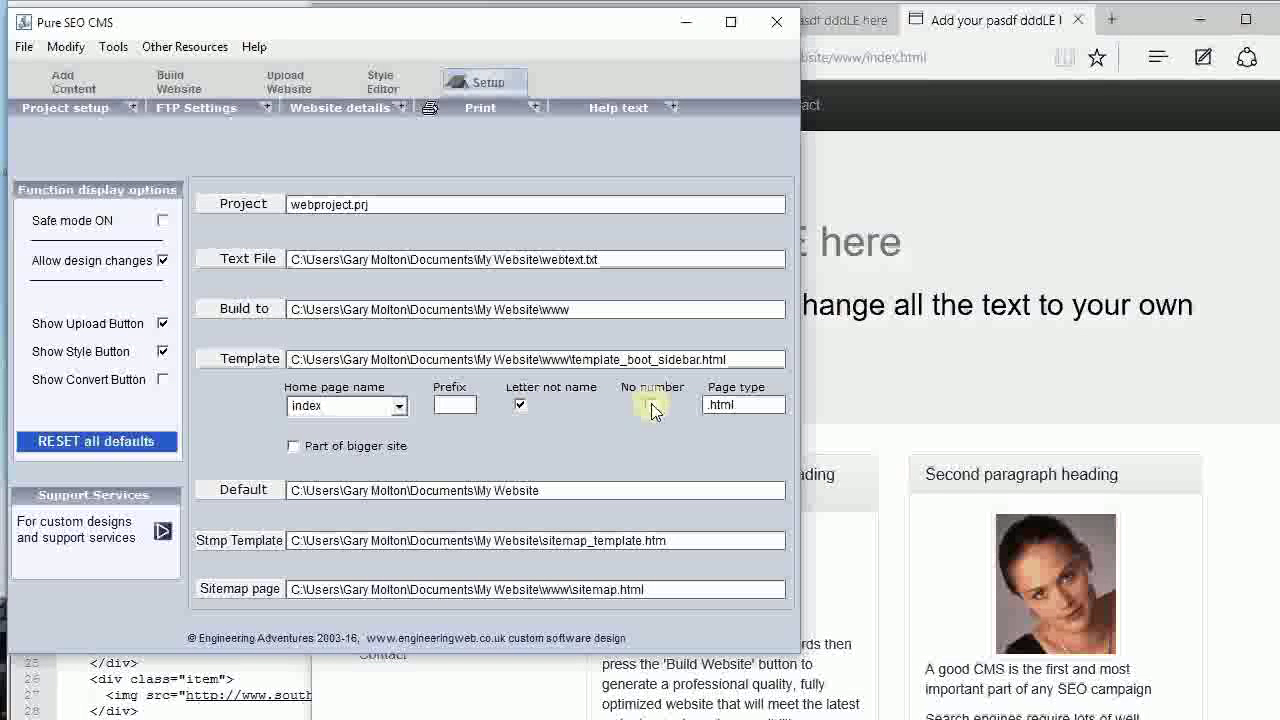
left_click(728, 406)
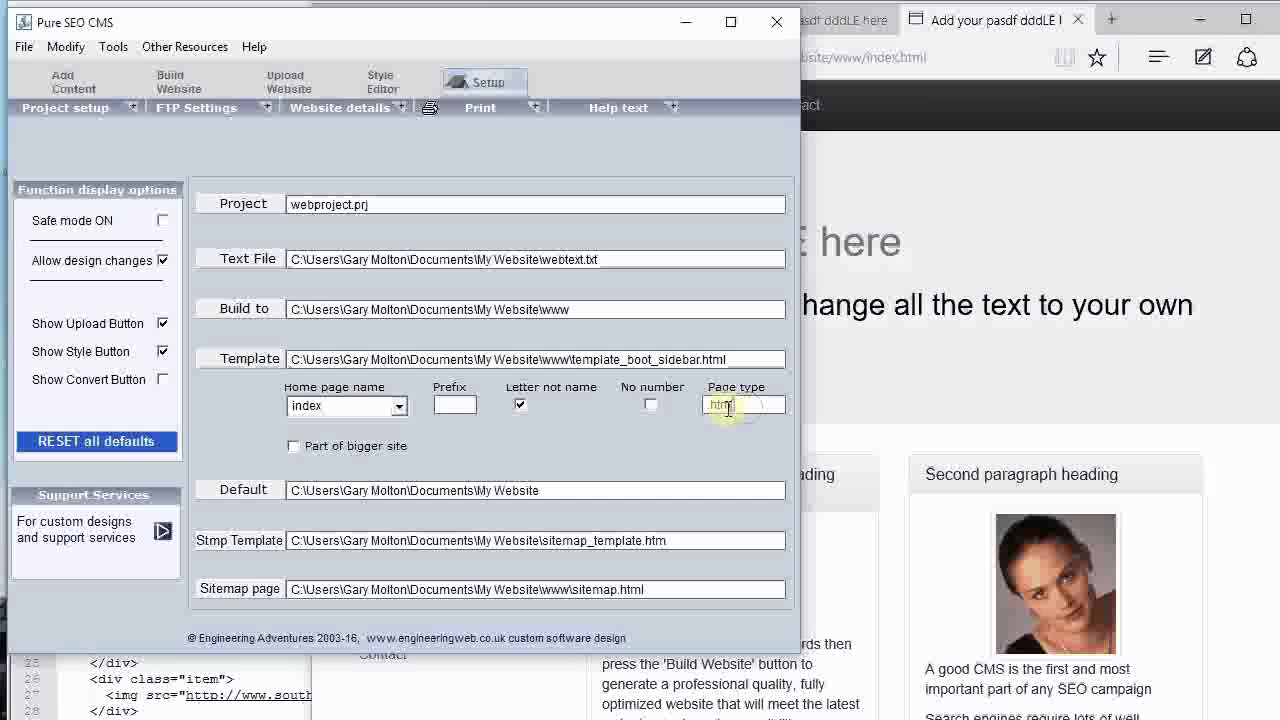
left_click(718, 404)
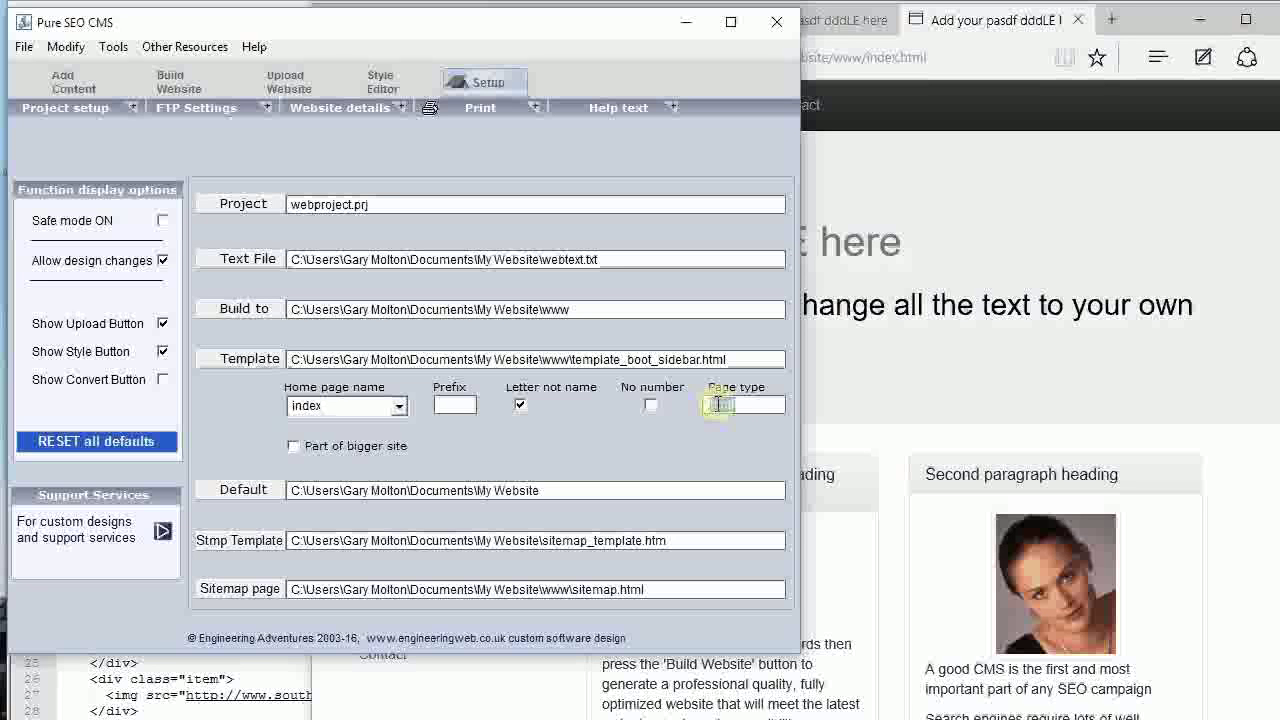
double_click(718, 404)
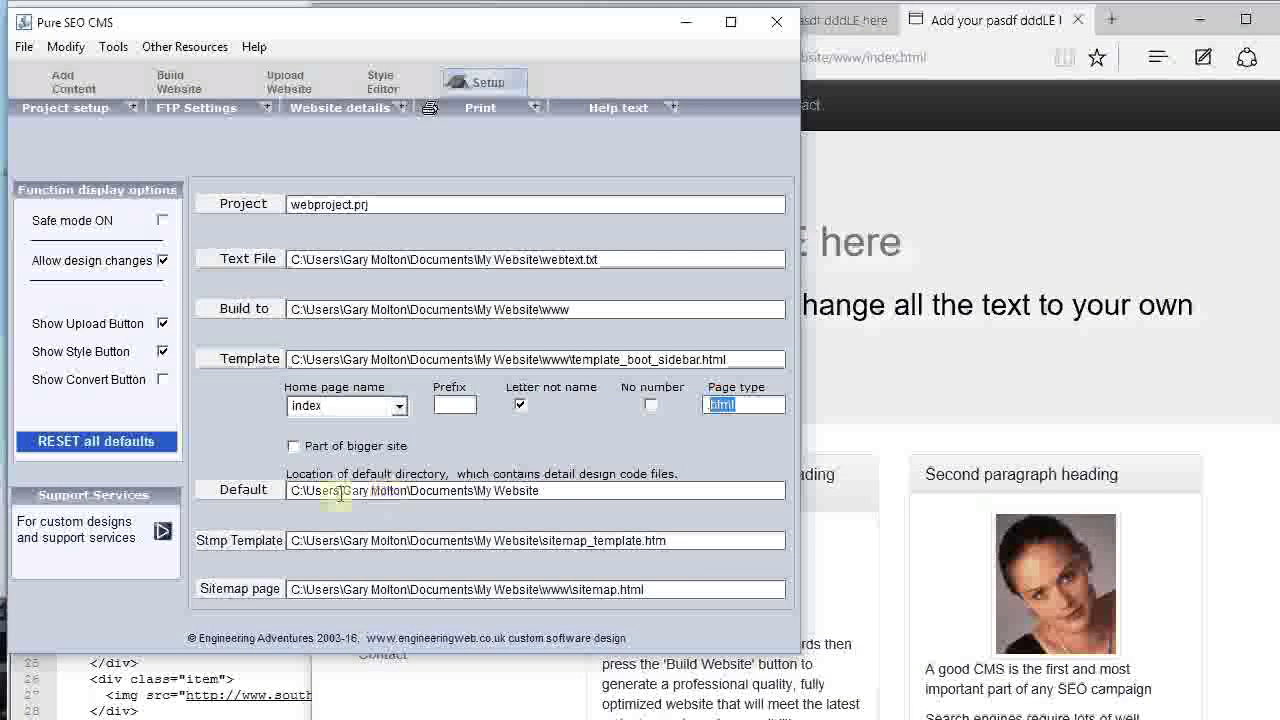
Step: Highlight the My Website default directory, sitemap_template.htm template and sitemap page location
left_click(549, 489)
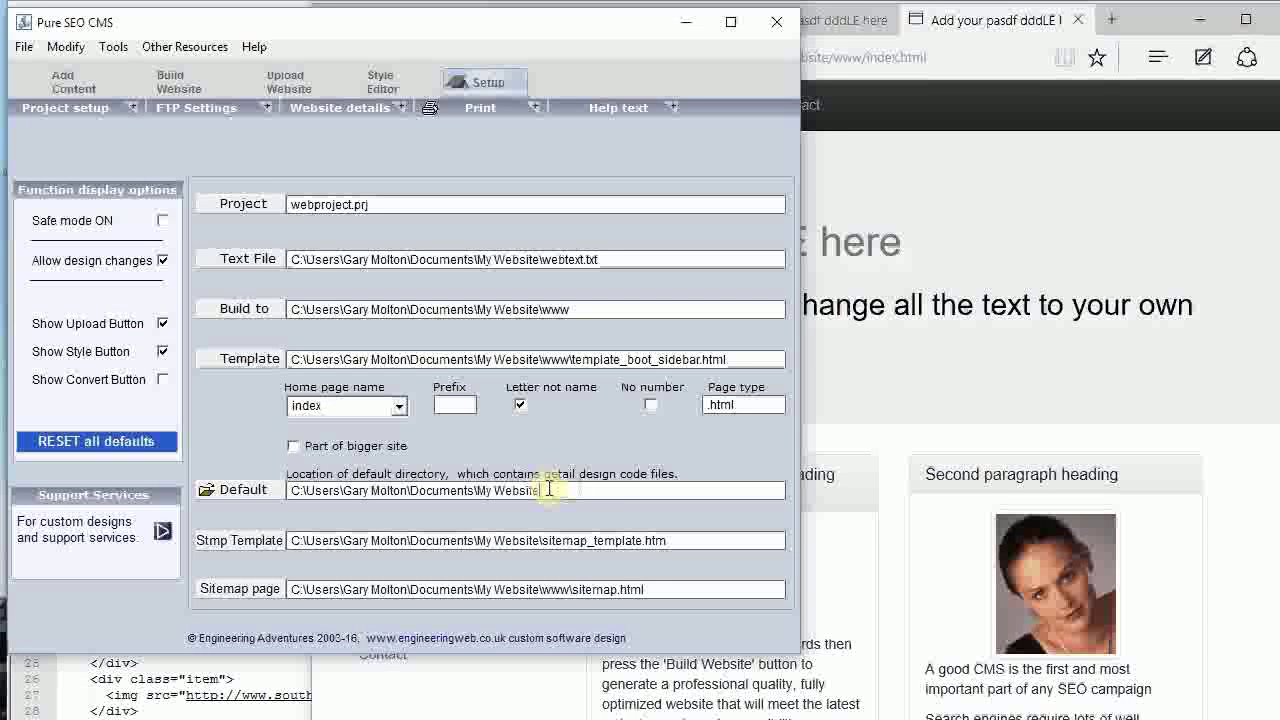
left_click_drag(549, 489, 437, 487)
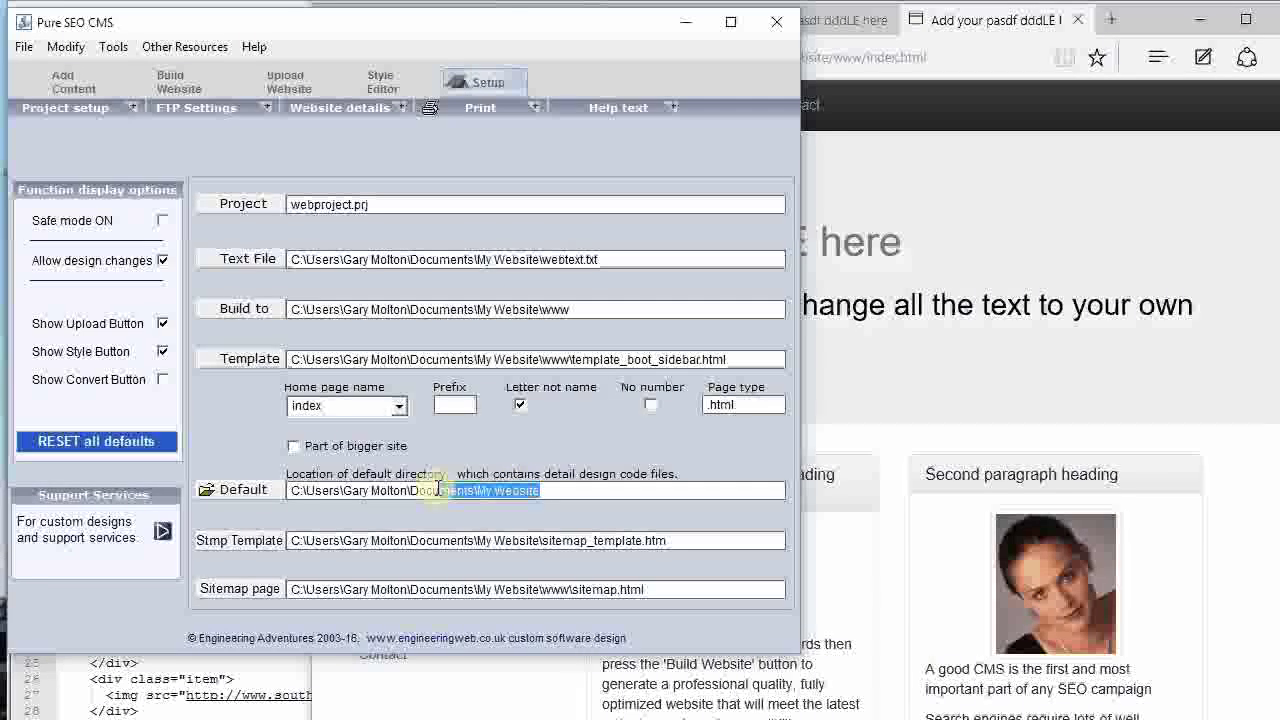
left_click(557, 489)
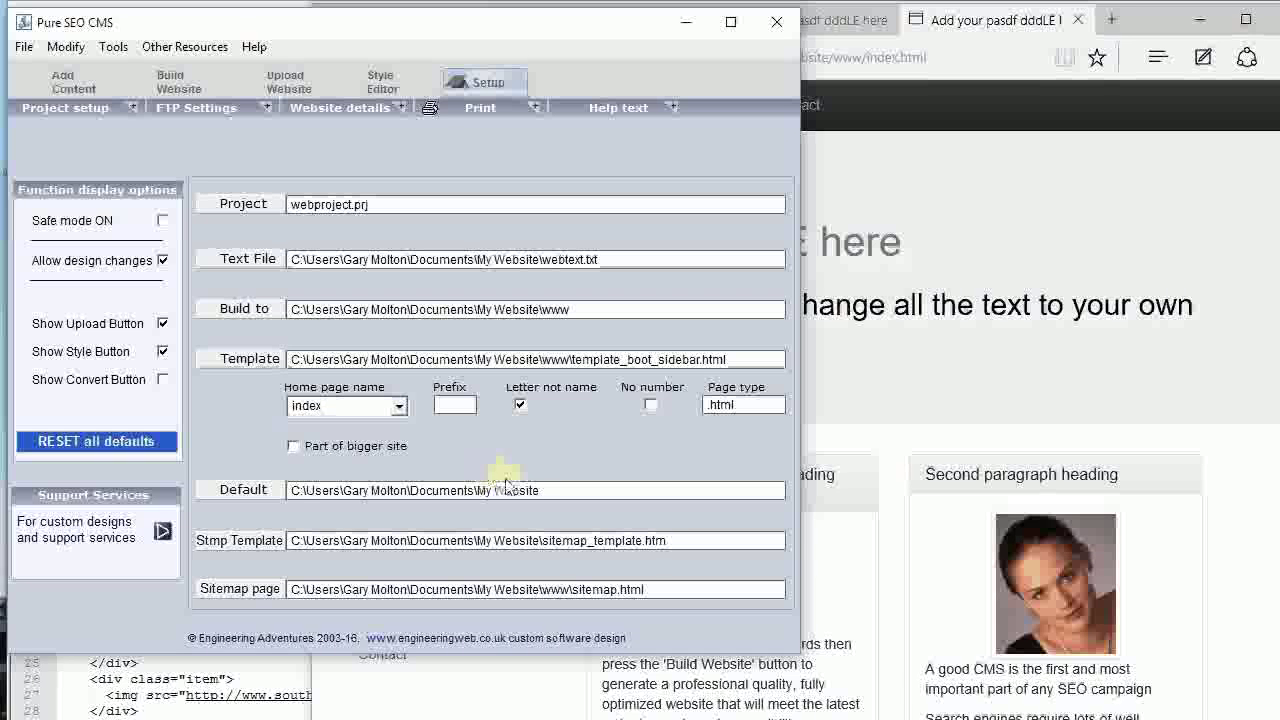
left_click(660, 540)
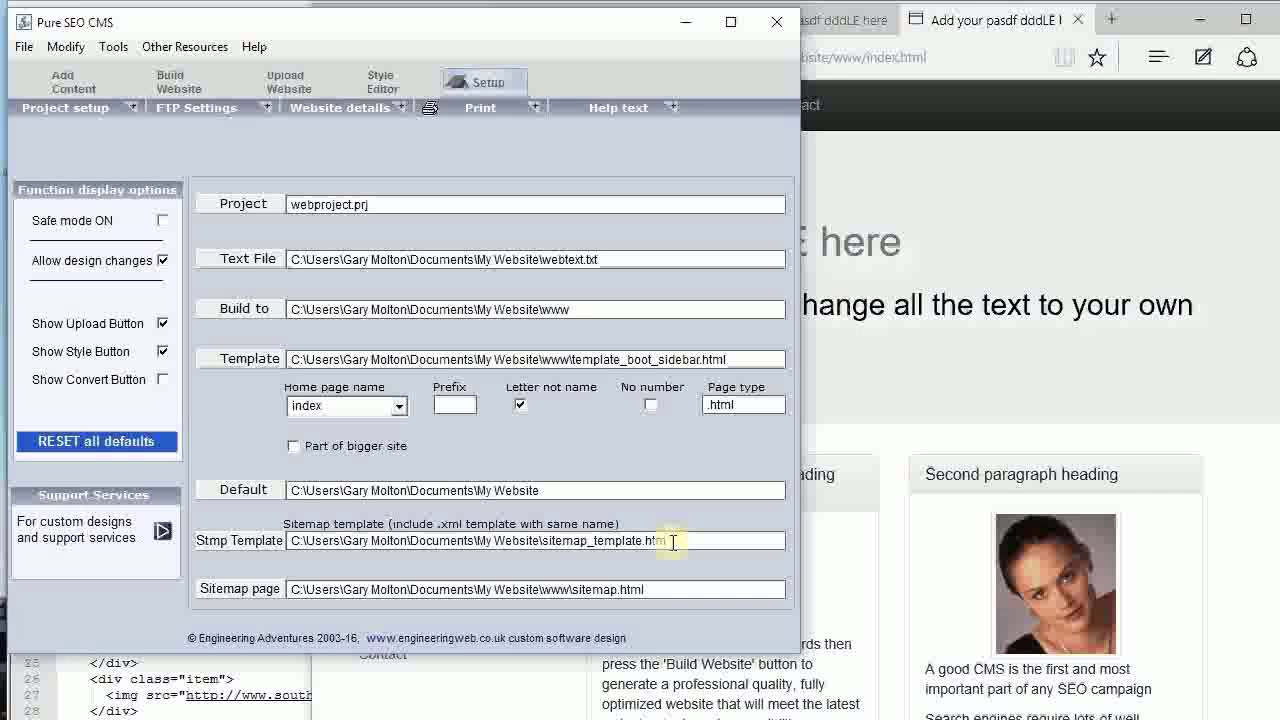
left_click_drag(673, 541, 547, 543)
left_click(665, 589)
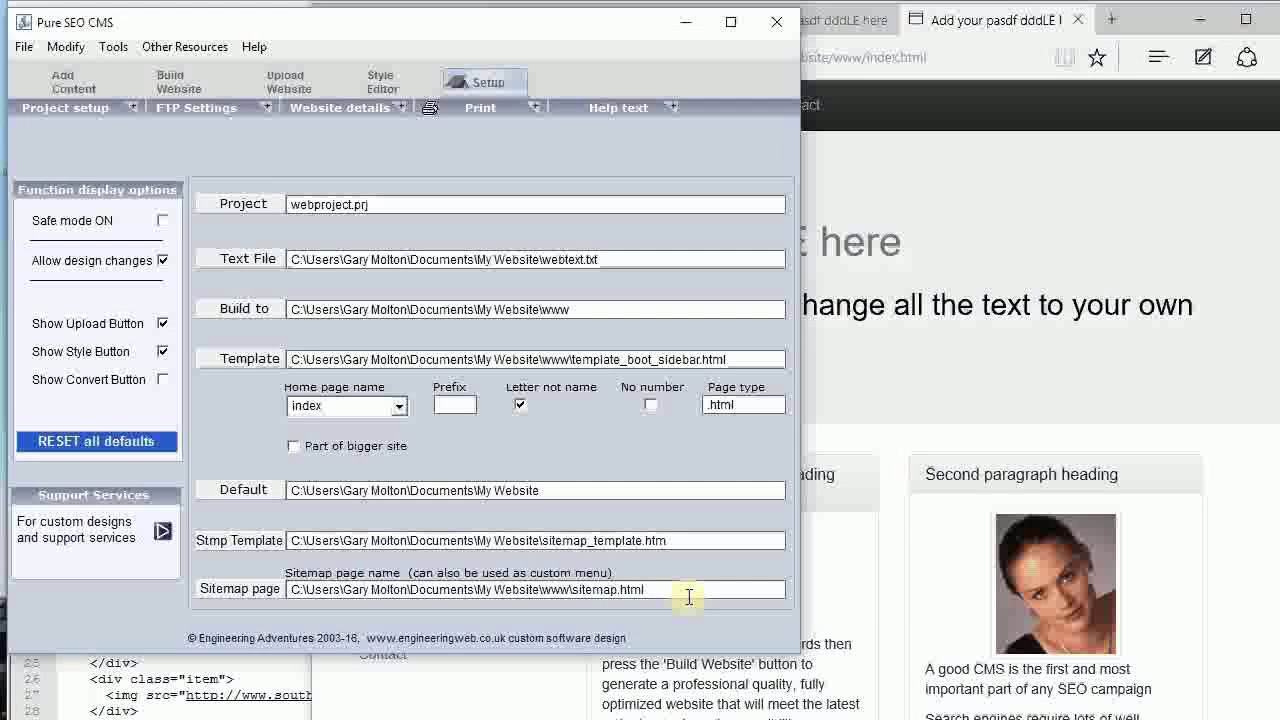
Step: Open the built site's Sitemap page and scroll through its Home, Benefits, Features and Support entries
left_click(919, 404)
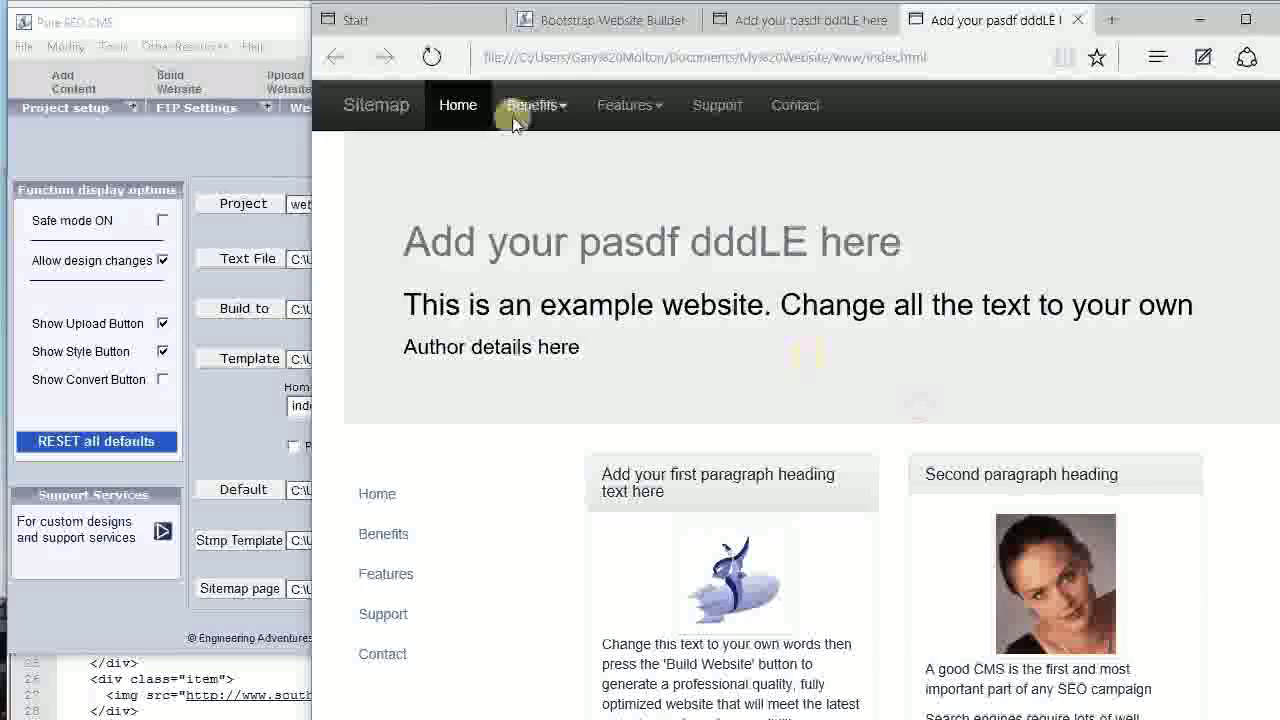
left_click(365, 106)
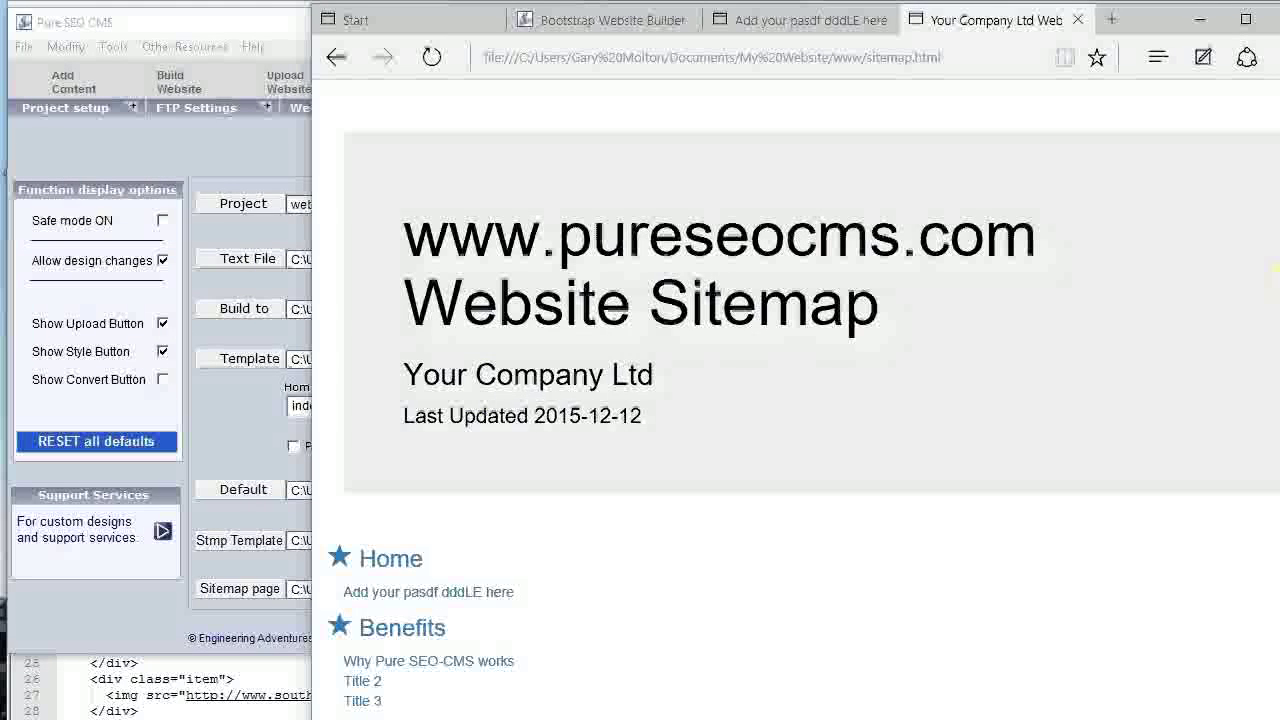
scroll(1268, 357, "down", 2)
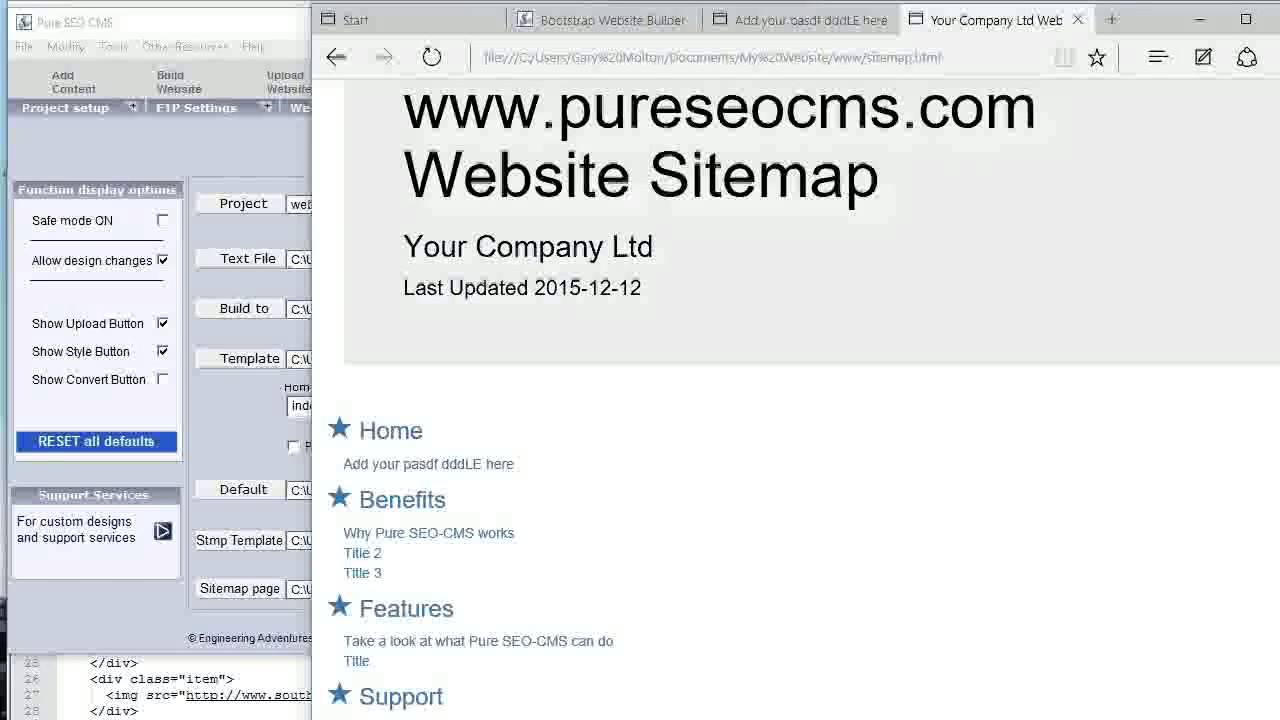
left_click(240, 449)
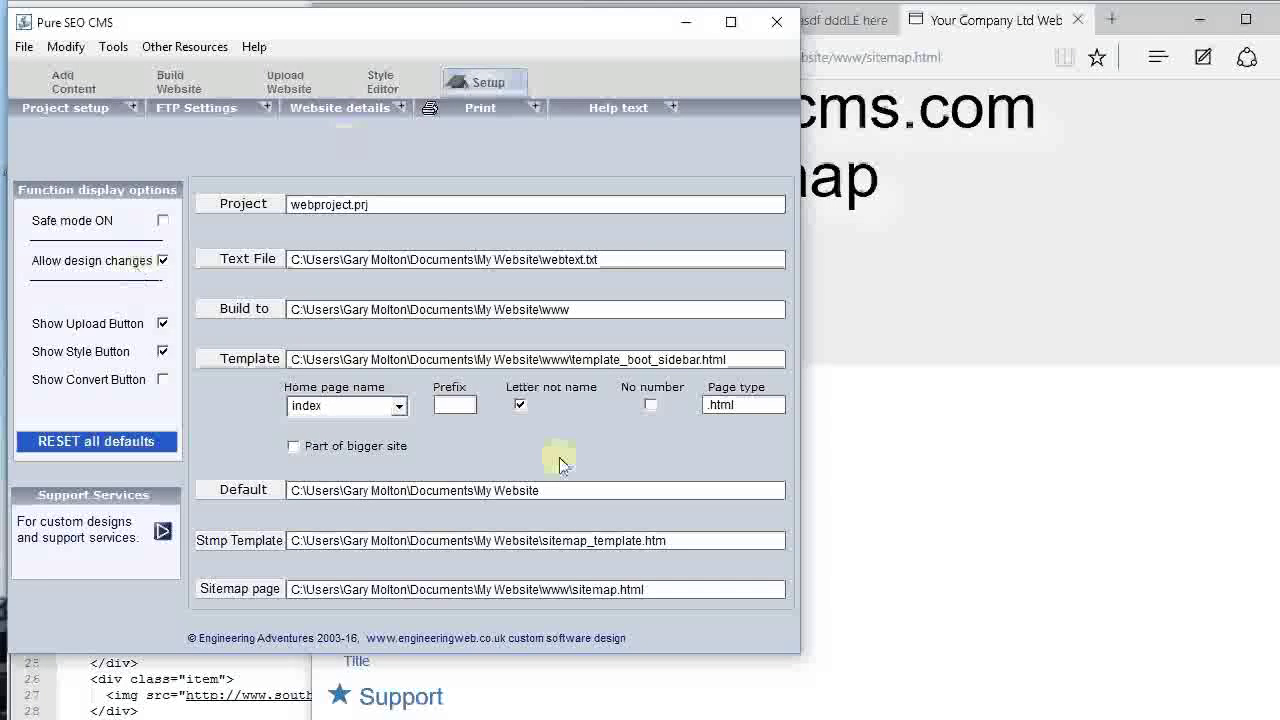
left_click(885, 455)
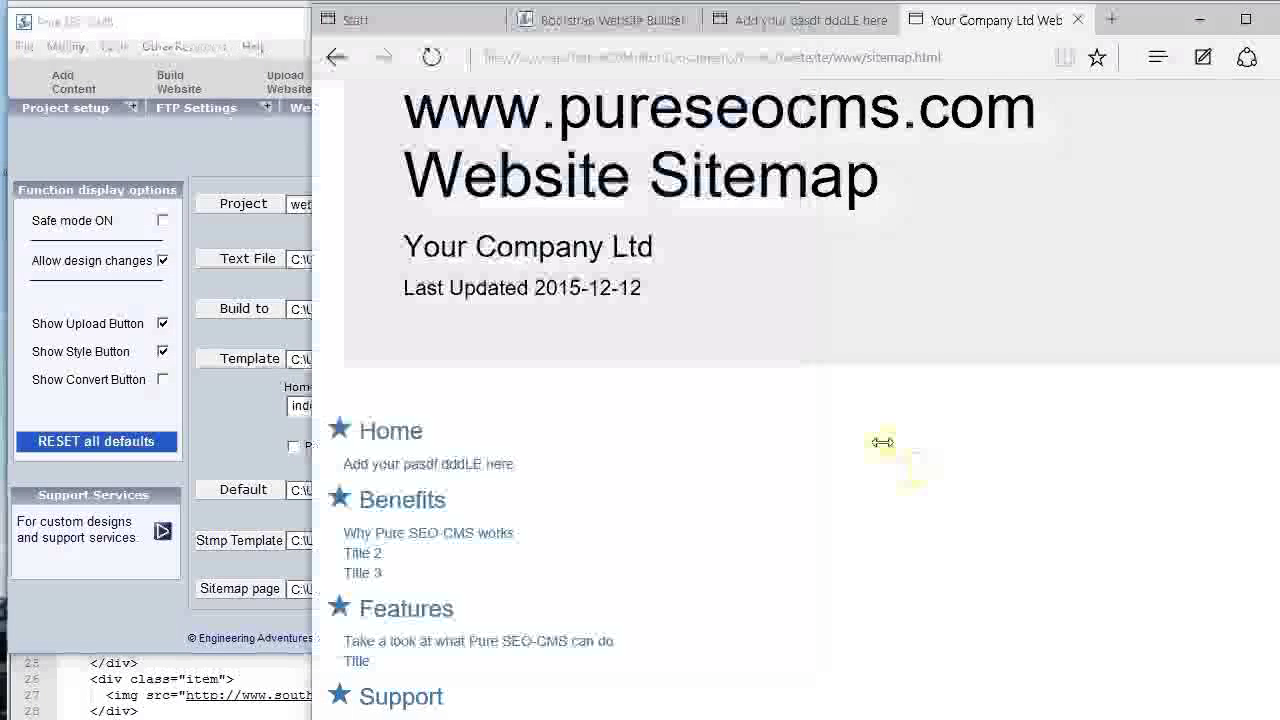
Step: Switch Edge to the Bootstrap Website Builder tab on pureseocms.com
left_click(588, 20)
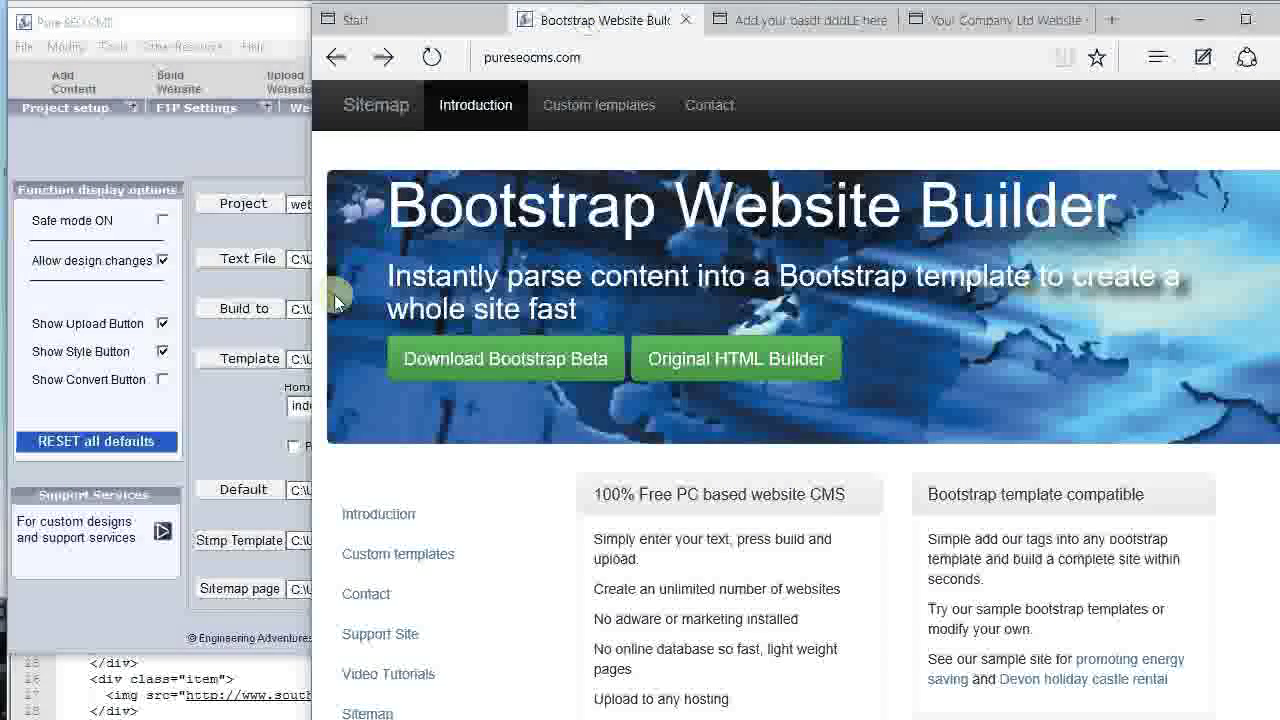